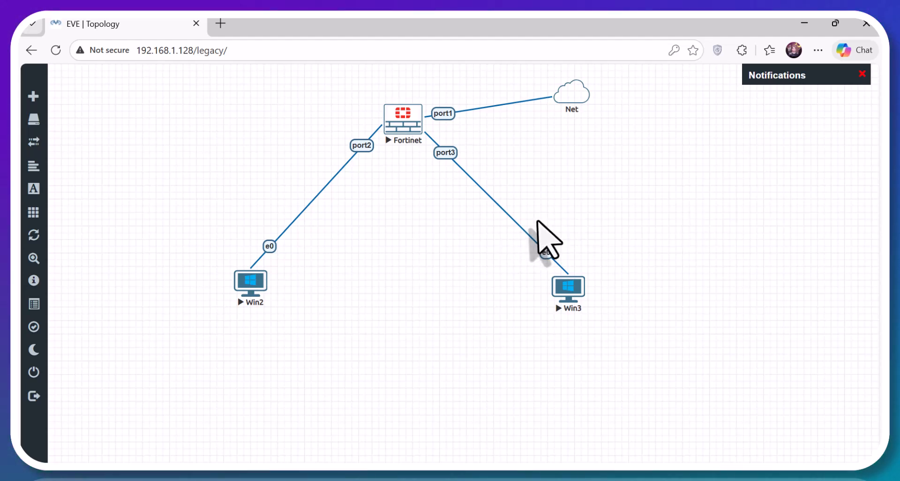
- Open the Fortinet node's console from the topology, move its window aside and bring up the command prompt
click(403, 122)
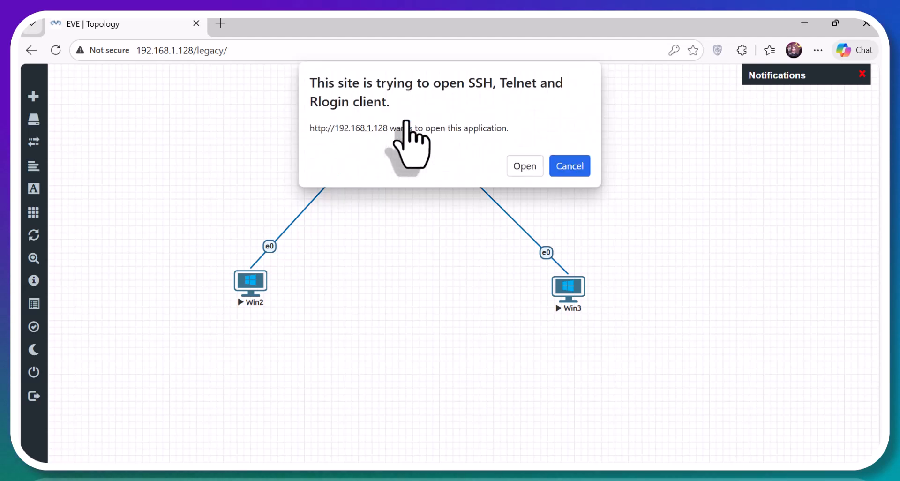
click(516, 170)
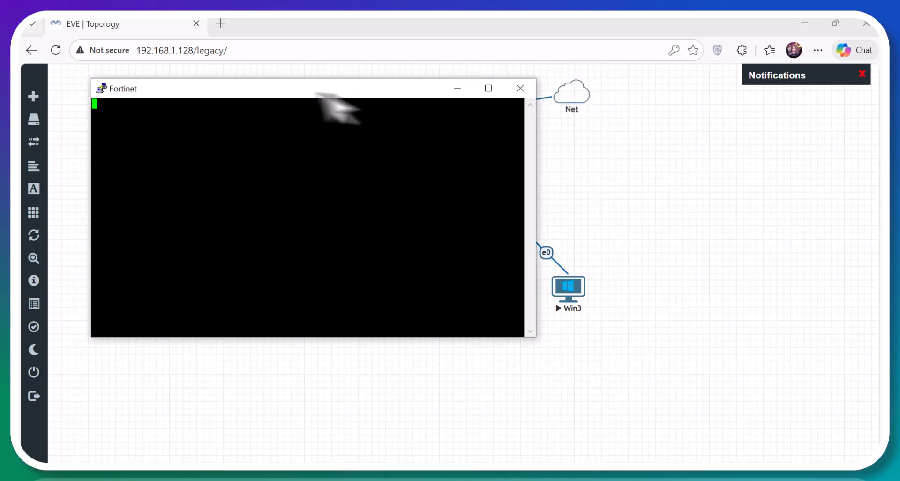
drag(296, 87, 478, 98)
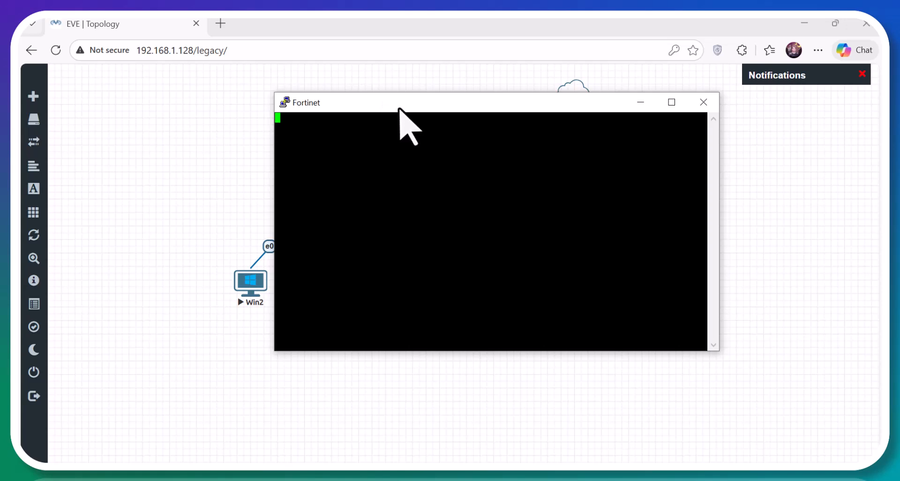
drag(399, 109, 458, 120)
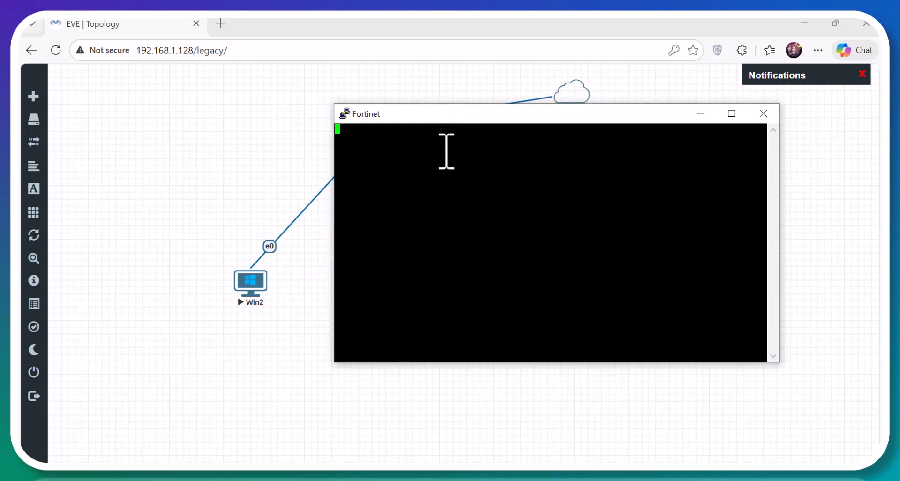
key(Return)
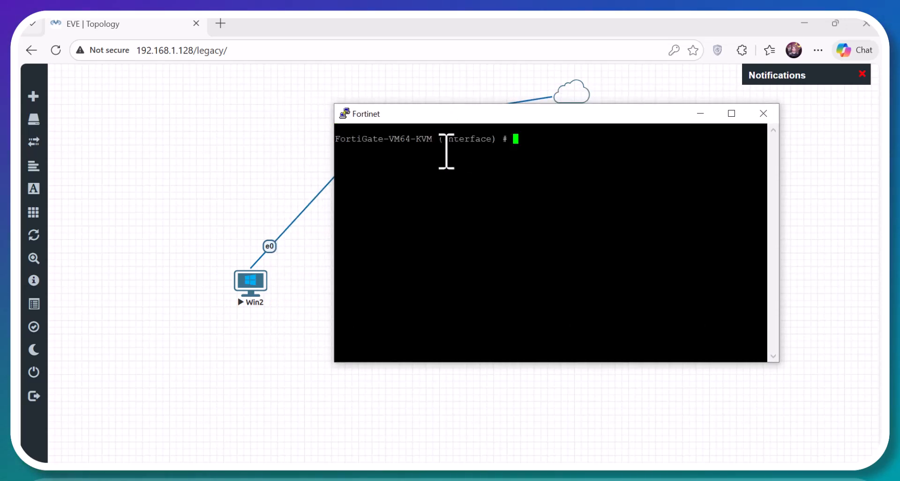
- Try to log in at the FortiGate console with the username and password
text(admi)
text(adm)
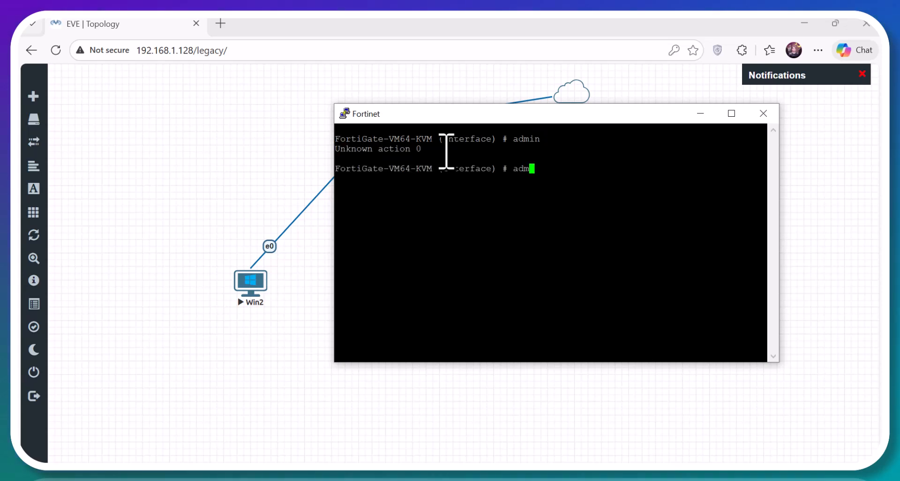
text(in)
key(Return)
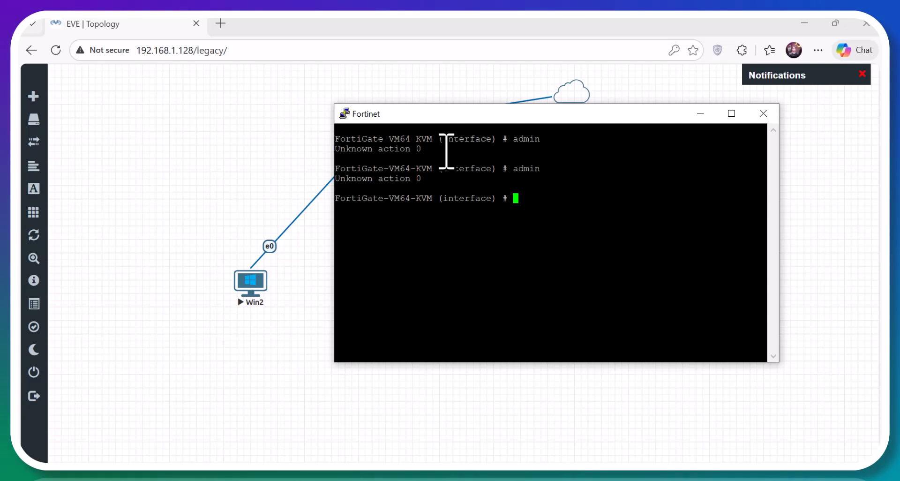
- Leave the interface configuration context with the end command
text(conf)
key(BackSpace)
key(BackSpace)
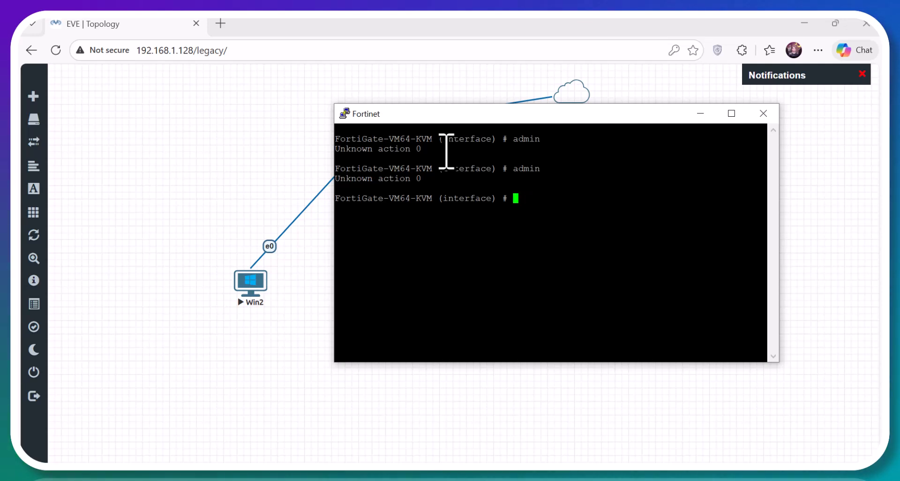
text(nd)
key(Return)
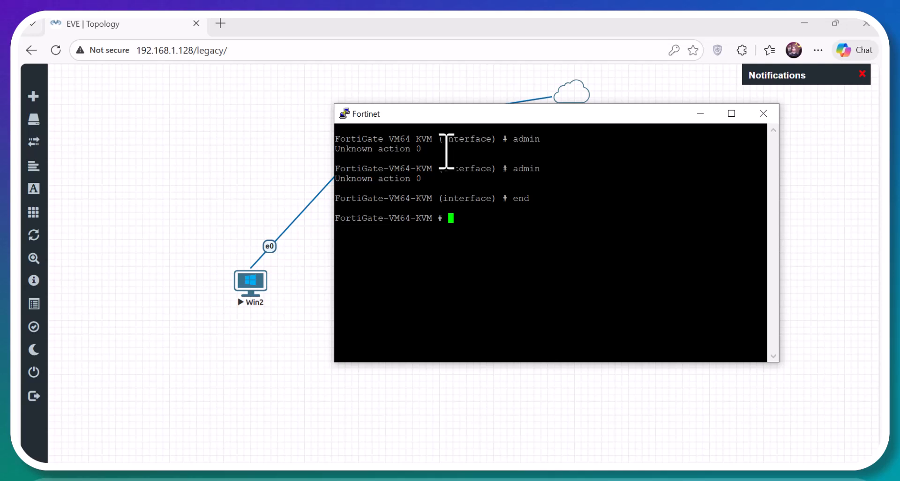
- Enter the system interface configuration with config system interface and open port1 for editing
text(config system )
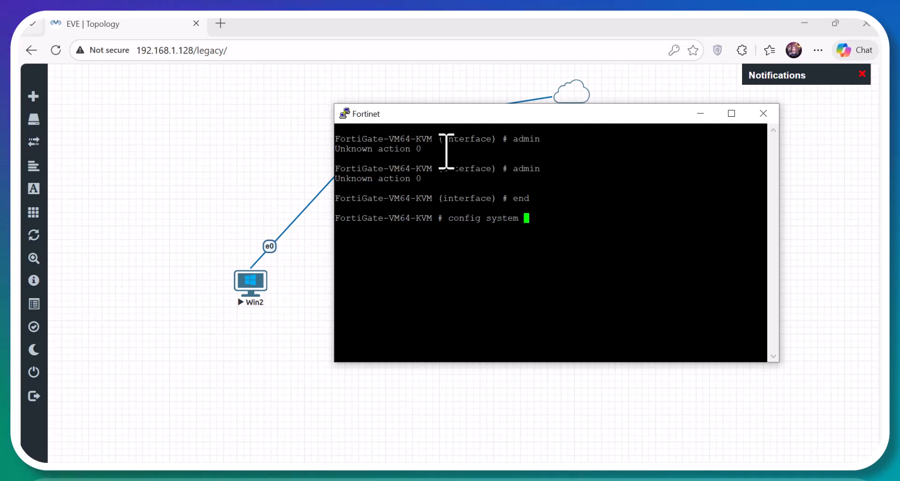
text(interface)
key(Return)
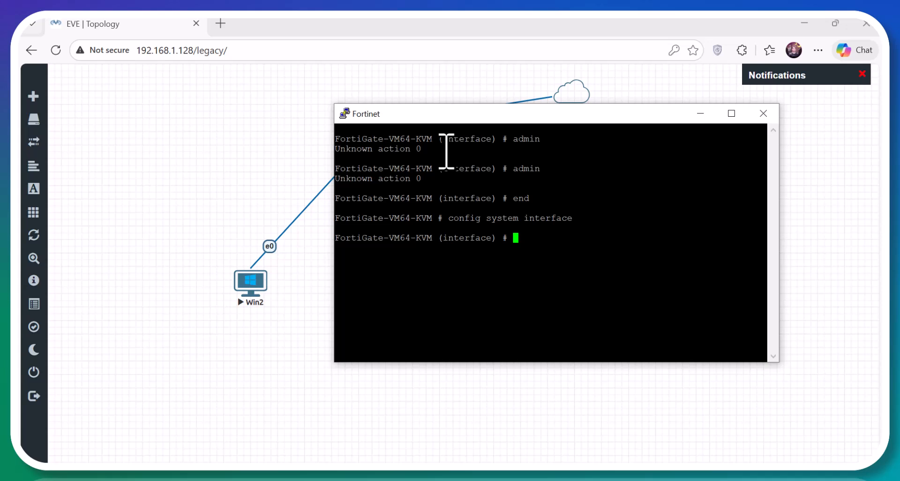
text(edit port1)
key(Return)
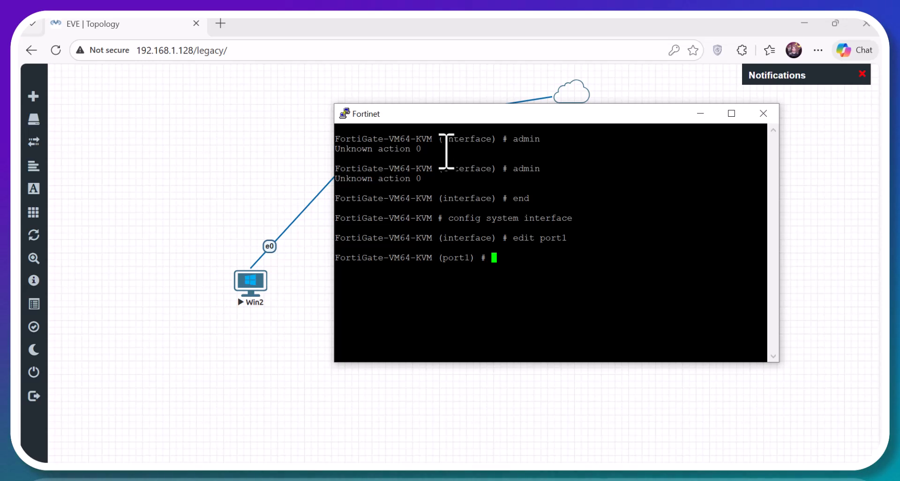
- Set port1's IP address to 192.168.1.129 with netmask 255.255.255.0
text(set ip )
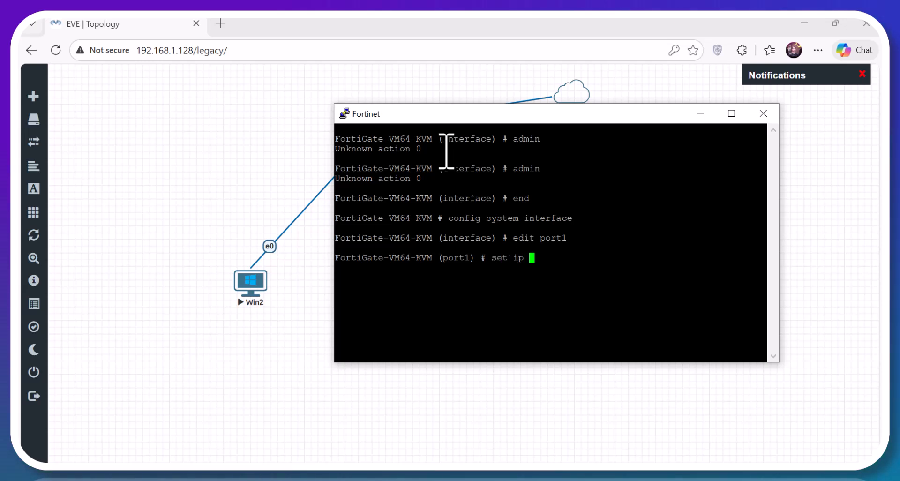
text(192.1)
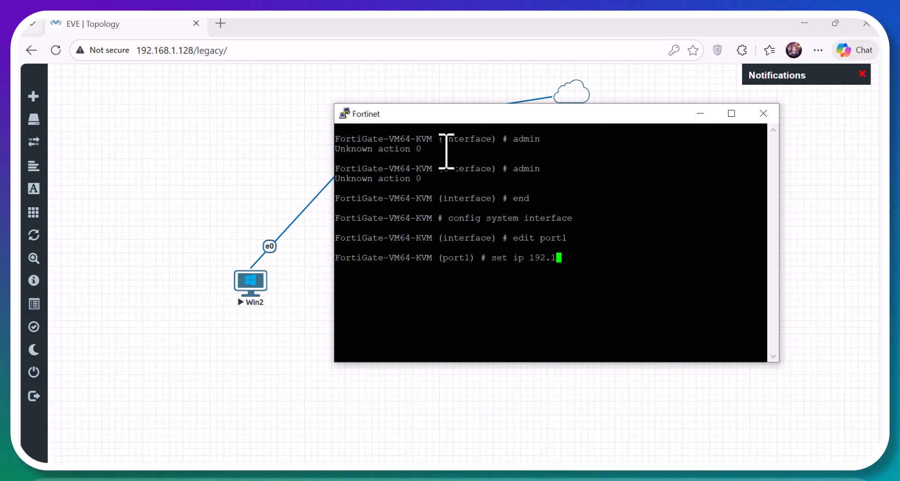
text(68.1.129 25)
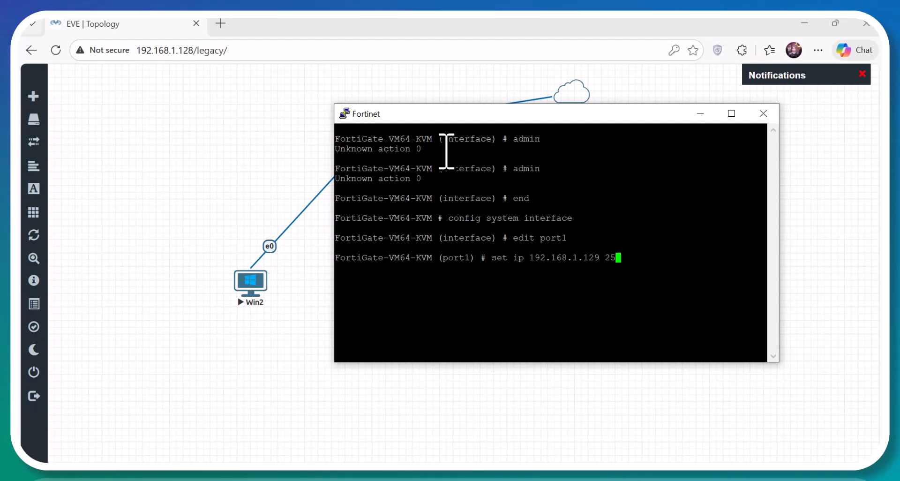
text(.255.255)
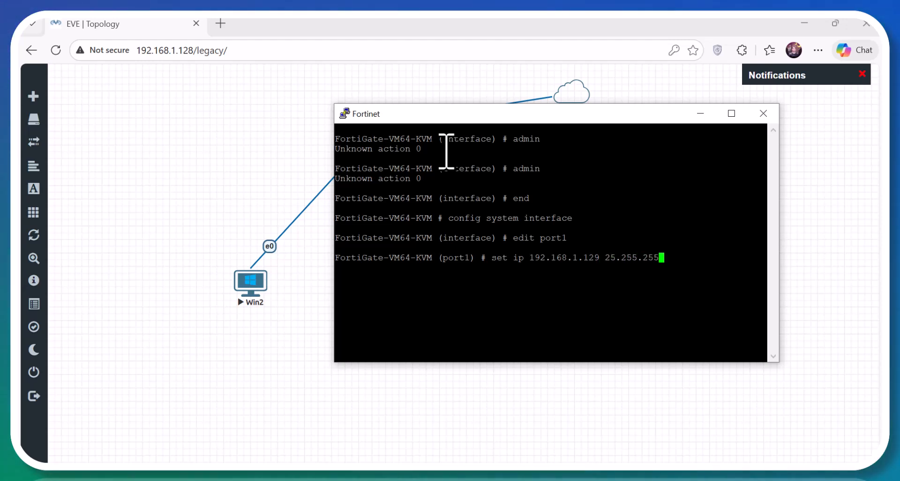
key(BackSpace)
key(BackSpace)
key(BackSpace)
key(BackSpace)
key(BackSpace)
key(BackSpace)
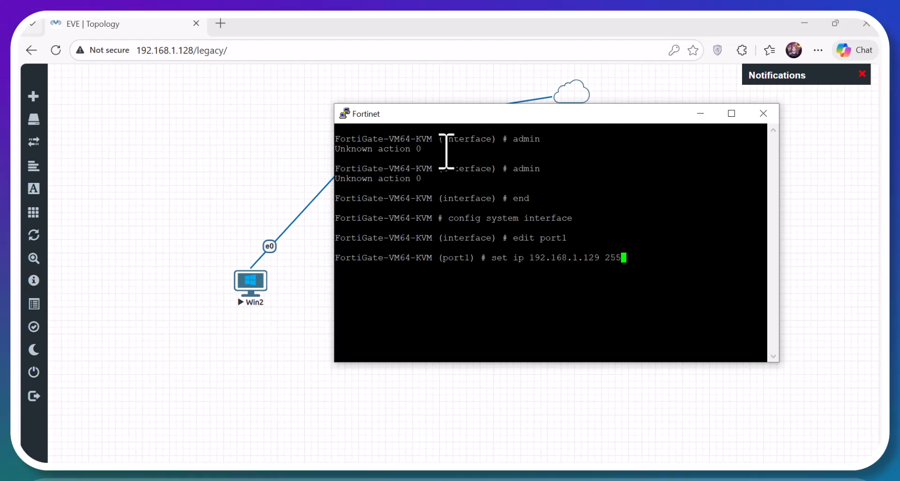
text(5.255.255.0)
key(Return)
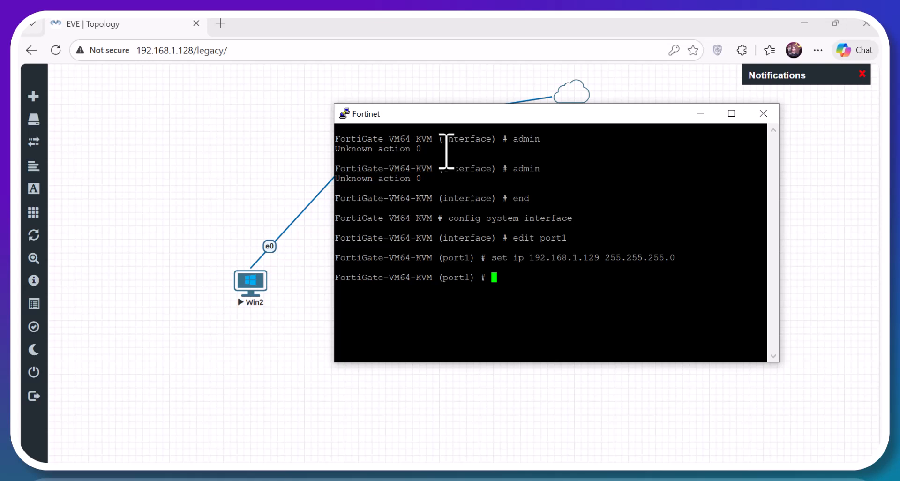
- Allow ping, https, http and telnet access on port1 and end the interface configuration
text(set allowaccess)
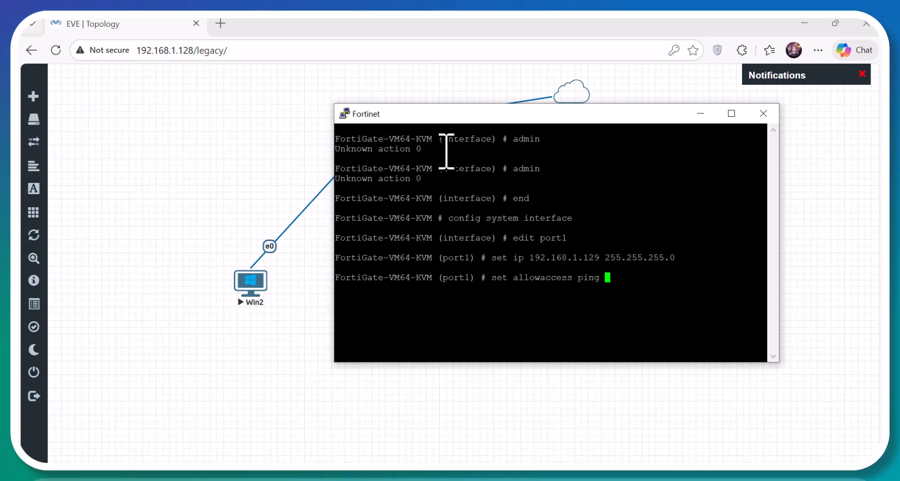
text(ping https )
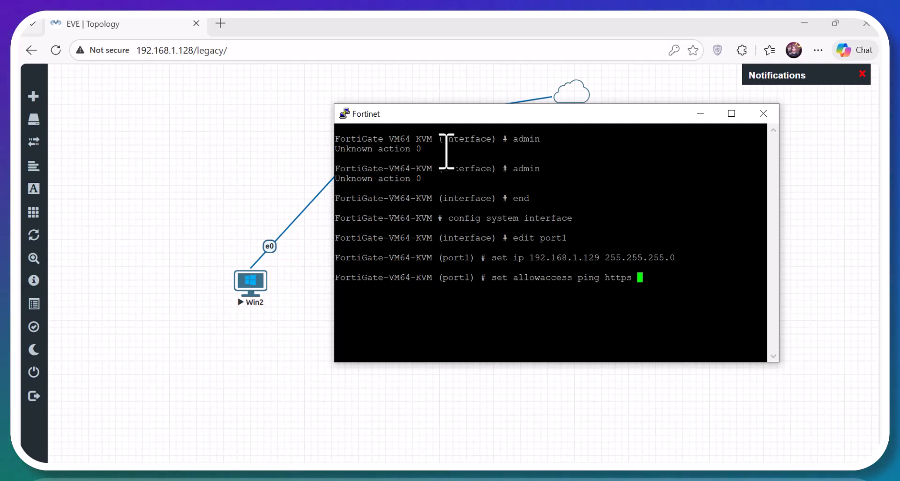
text(http )
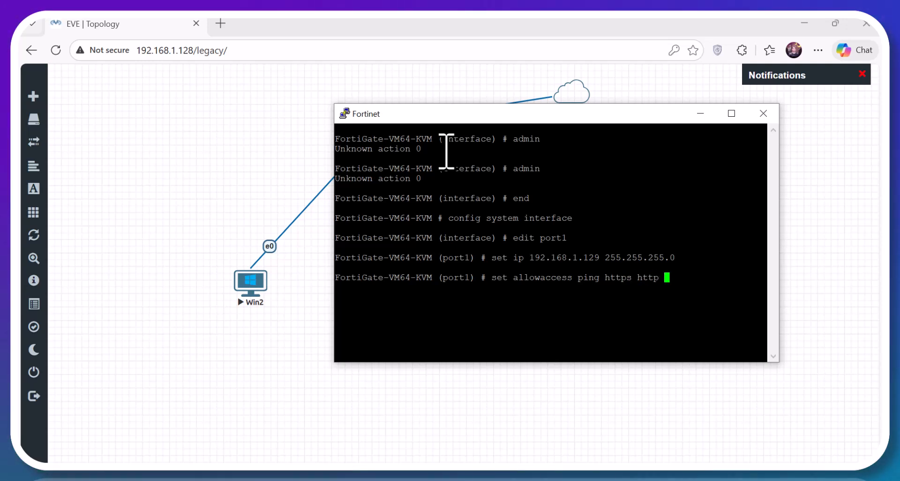
text(telnet)
key(Return)
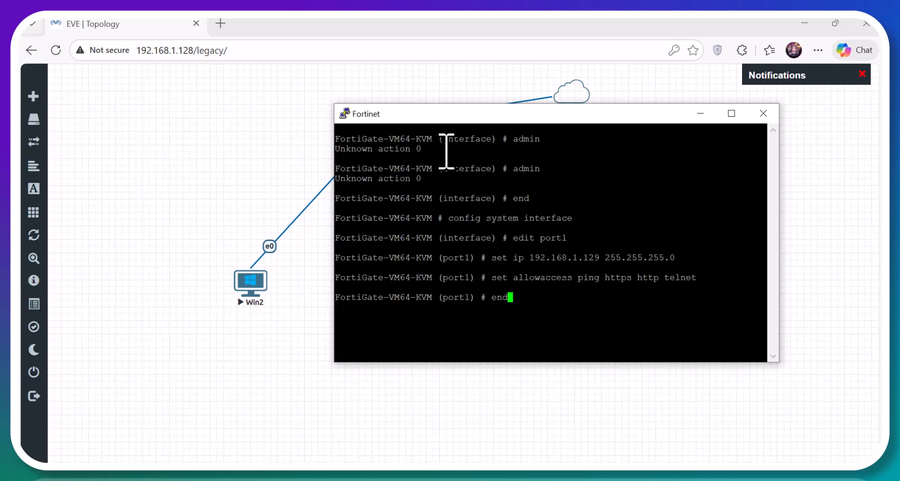
text(end)
key(Return)
key(Return)
key(Return)
key(Return)
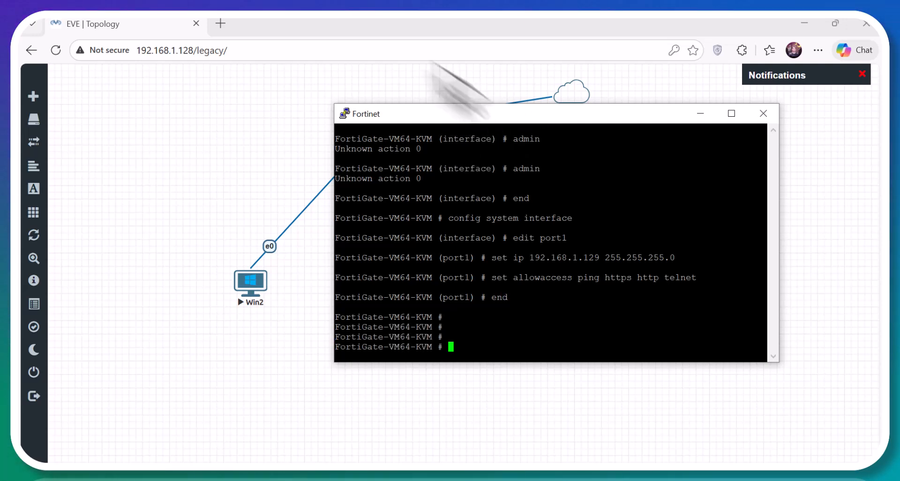
- Load the FortiGate web interface at 192.168.1.129 in a new browser tab
click(221, 23)
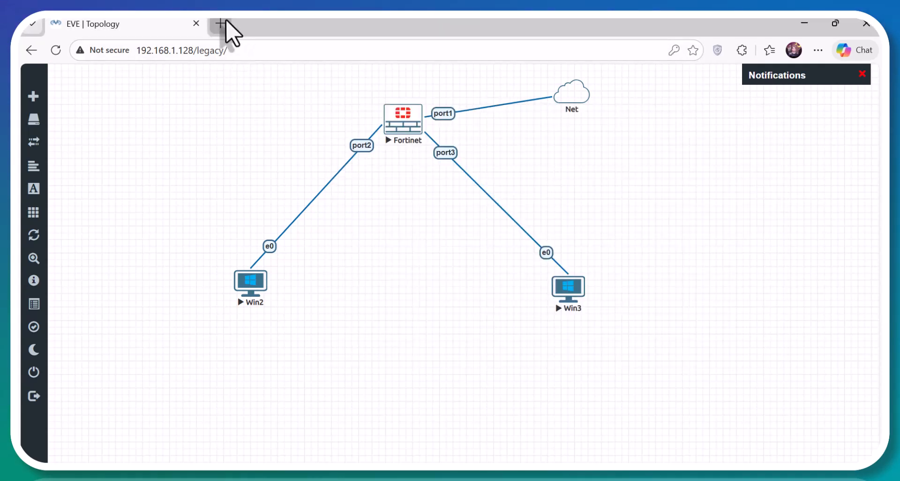
click(233, 46)
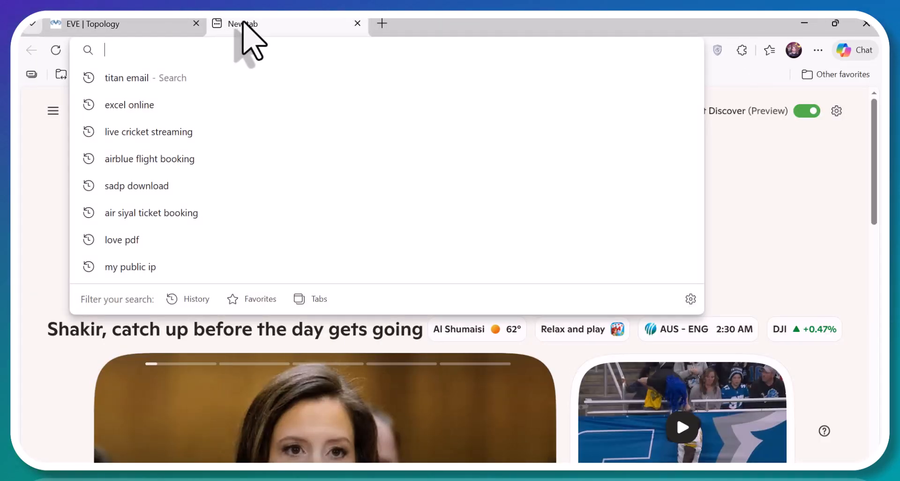
text(192.168.1.129)
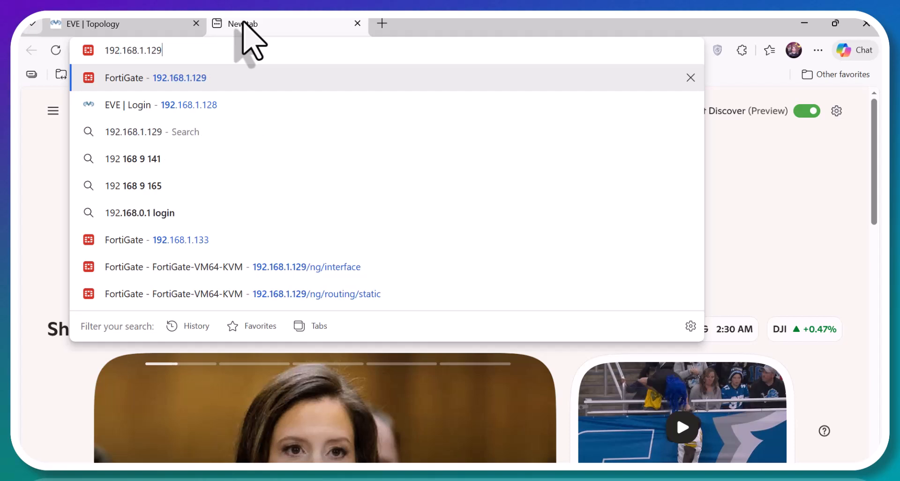
key(Return)
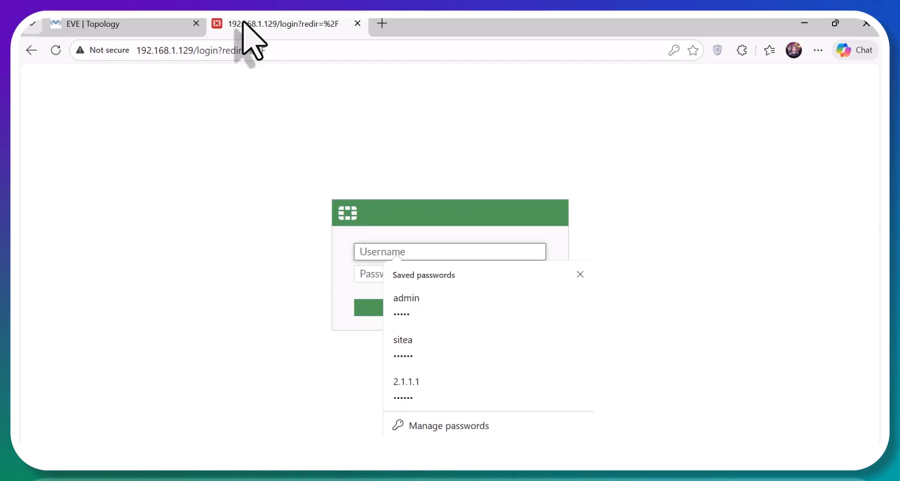
- Log in to the FortiGate with the saved admin username and password, and postpone the FortiGate setup
click(402, 303)
click(406, 307)
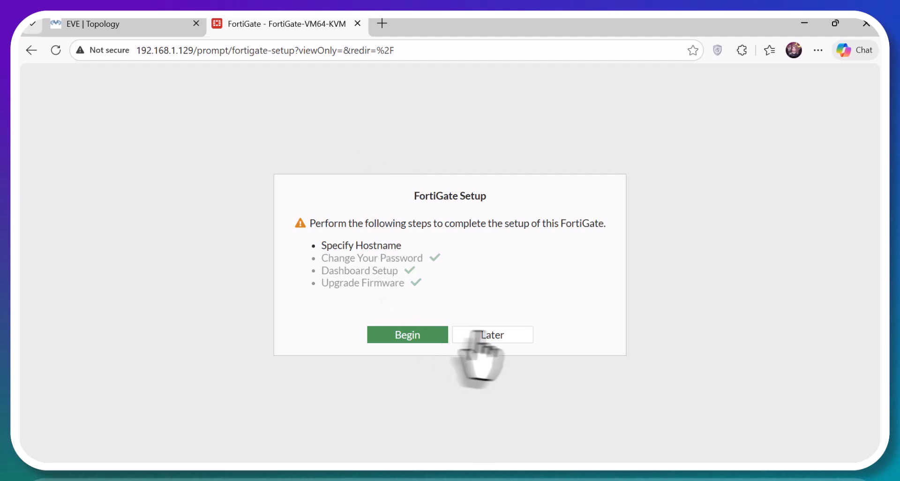
click(476, 336)
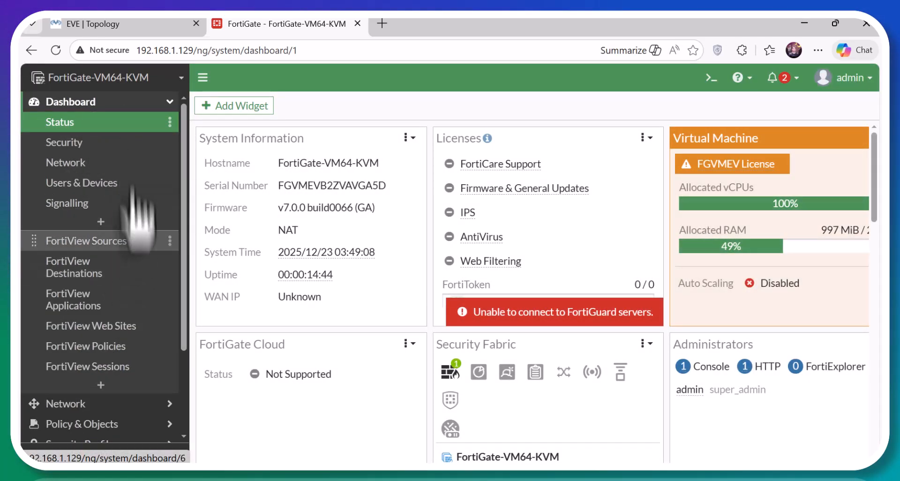
- Display the FortiGate's network interfaces and compare the ports with the connections in the EVE topology
click(120, 104)
click(75, 123)
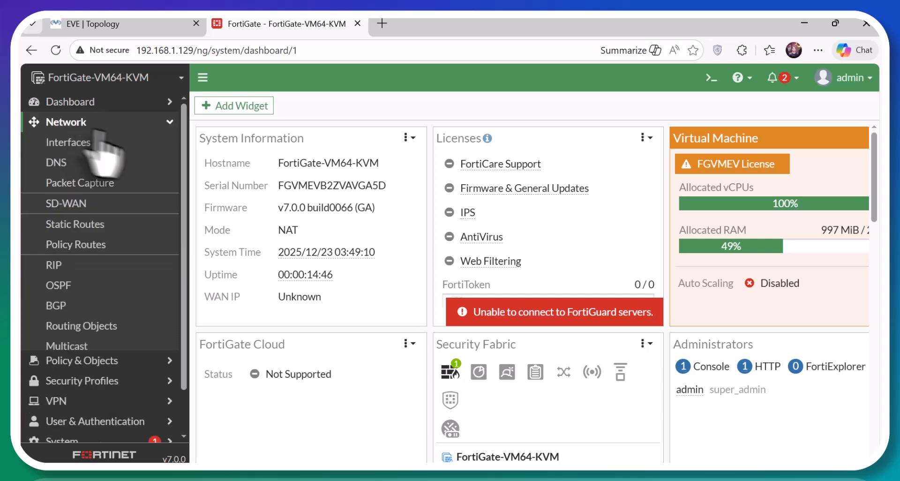
click(132, 143)
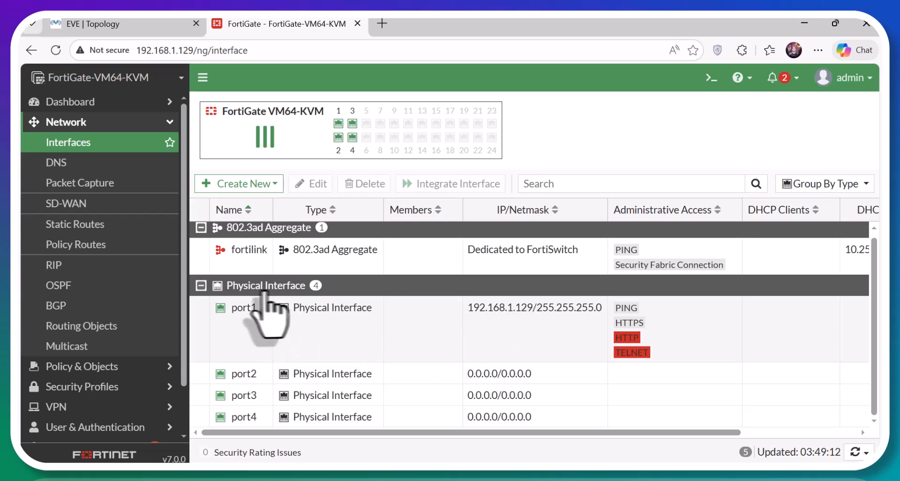
click(144, 21)
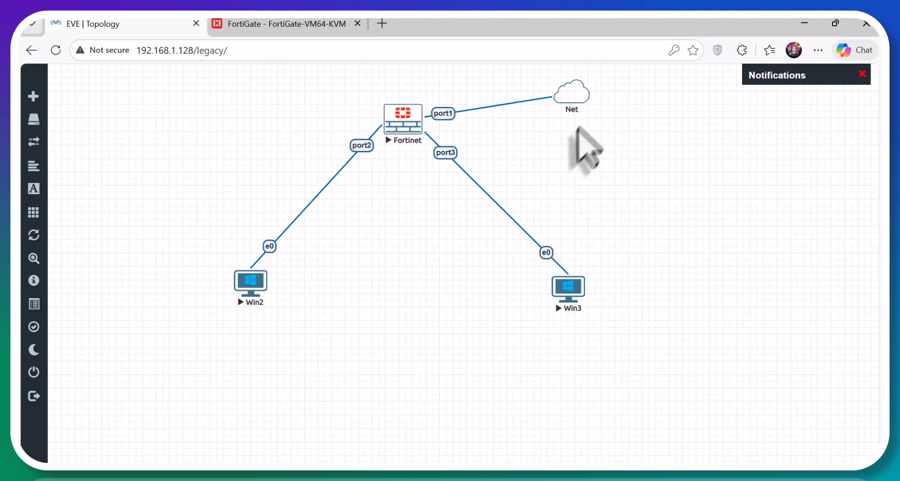
click(288, 24)
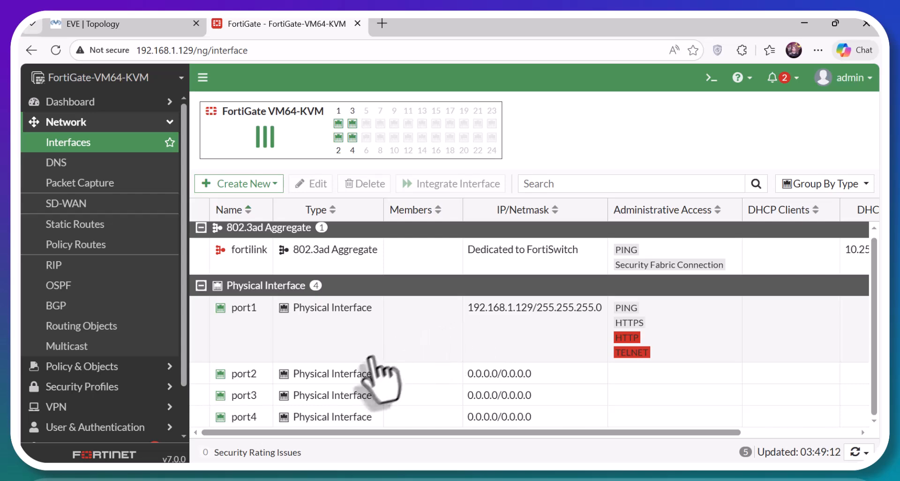
- Give port2 the alias LAN1 and the manual IP/netmask 10.10.10.1/24
click(334, 377)
double_click(336, 377)
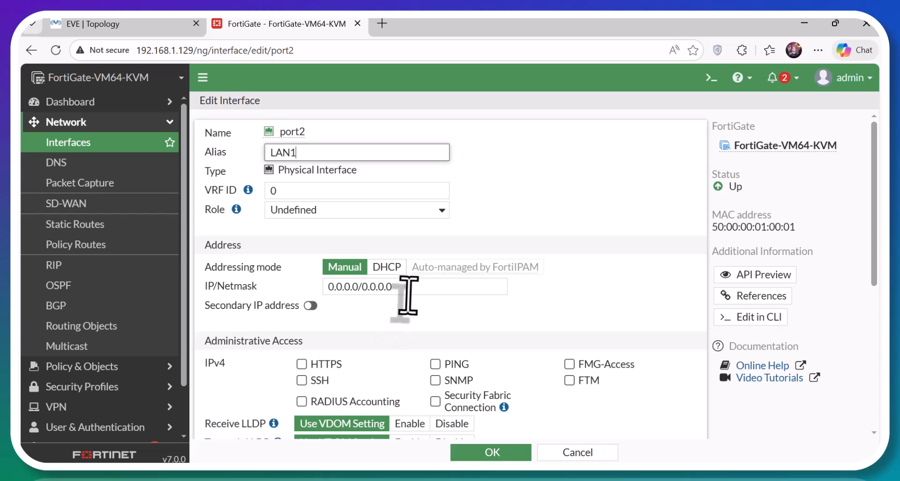
drag(407, 291, 323, 294)
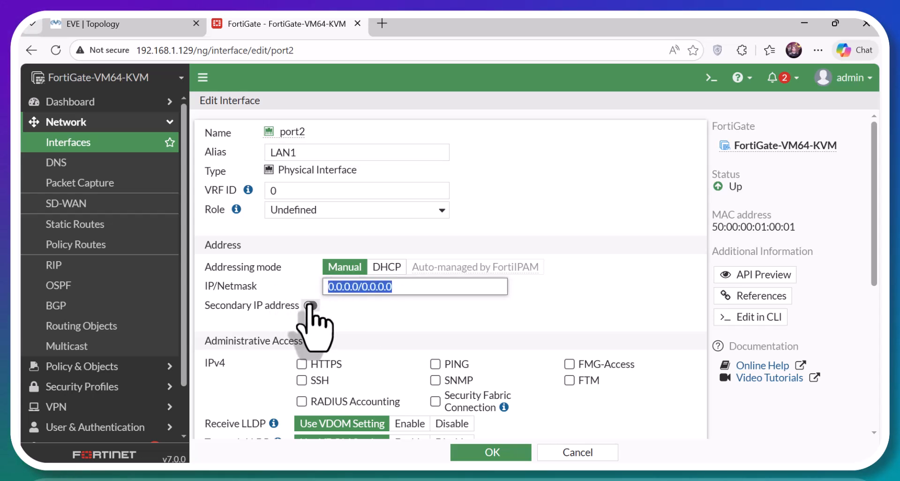
text(10.10.10.1)
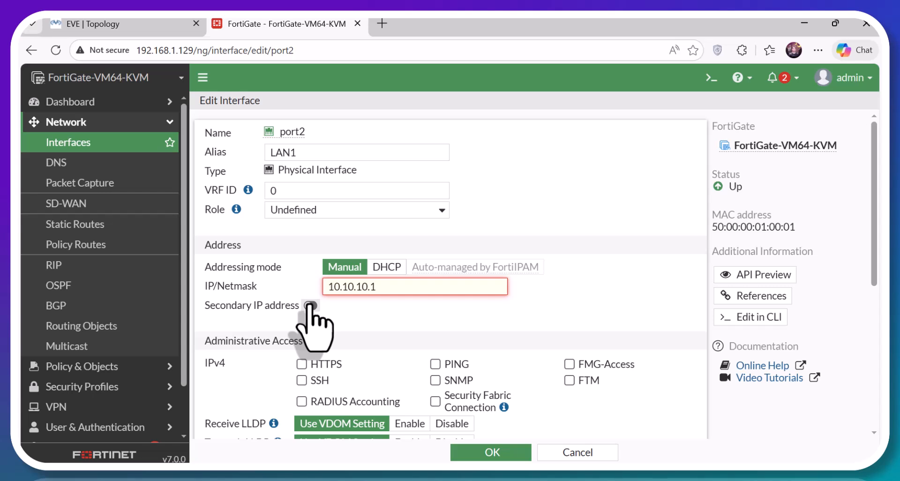
text(/24)
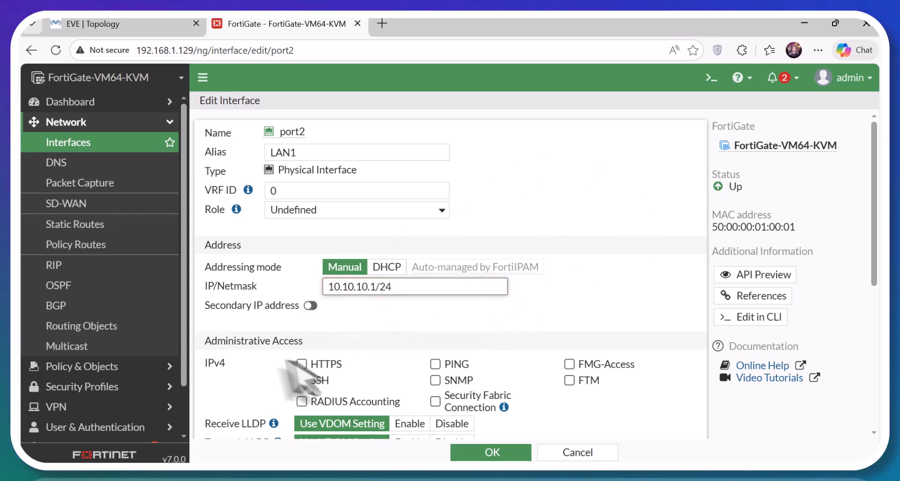
- Allow HTTPS and PING administrative access on port2 and enable its DHCP server
click(302, 364)
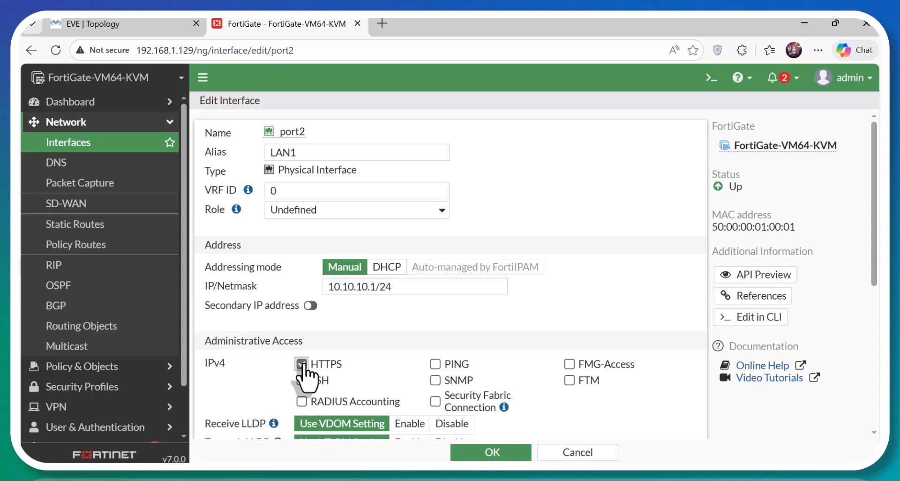
click(435, 364)
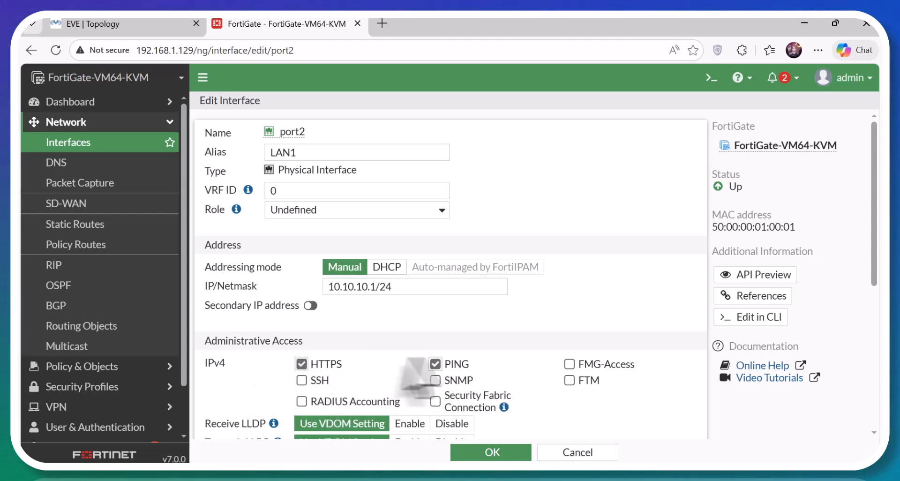
scroll(307, 391, down, 4)
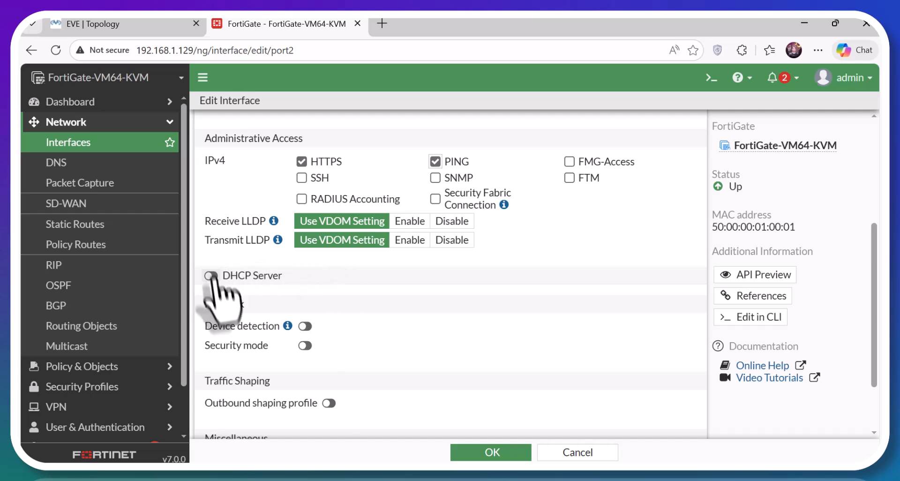
click(211, 276)
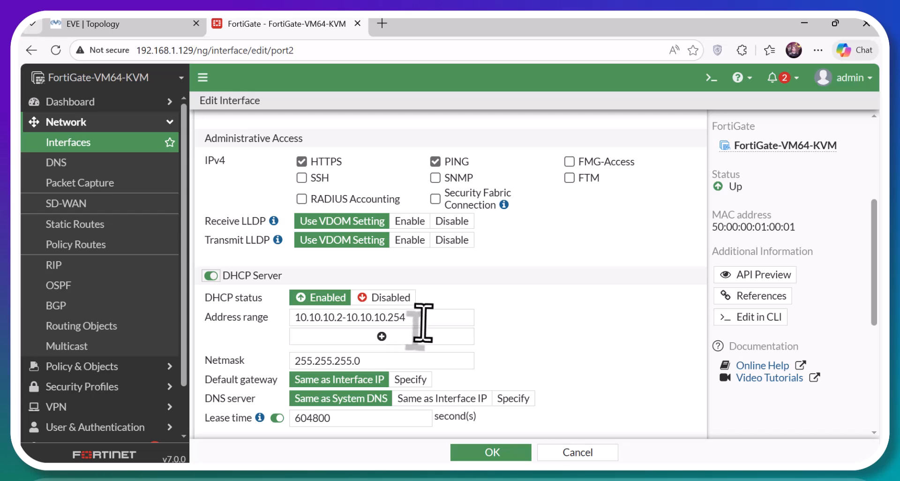
- Review port2's DHCP address range and remaining interface settings, and save the interface
drag(424, 317, 358, 316)
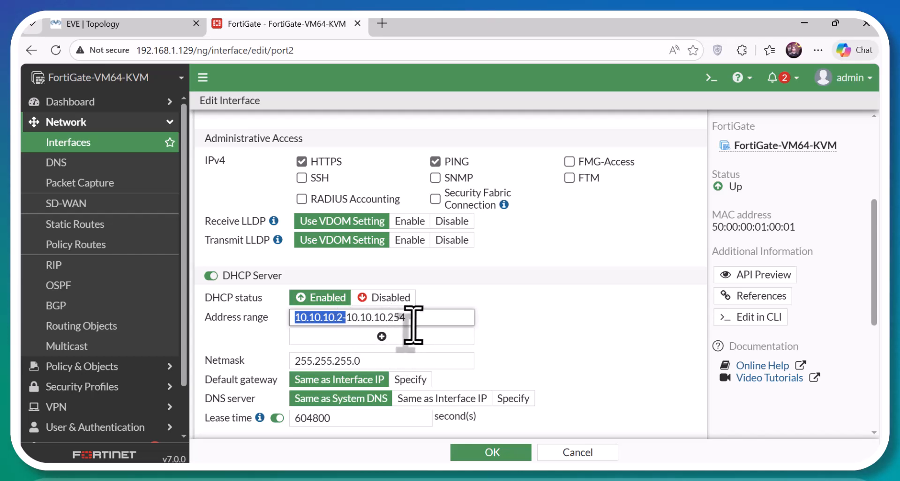
scroll(460, 359, down, 3)
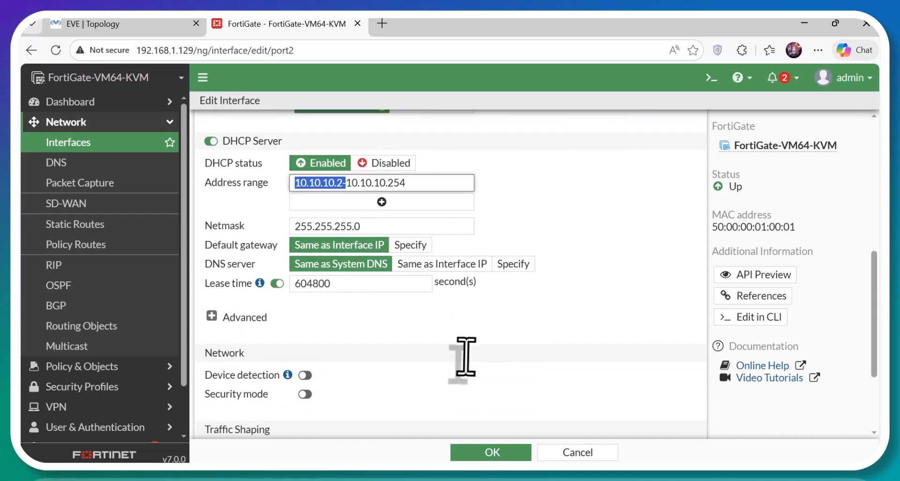
scroll(348, 295, down, 2)
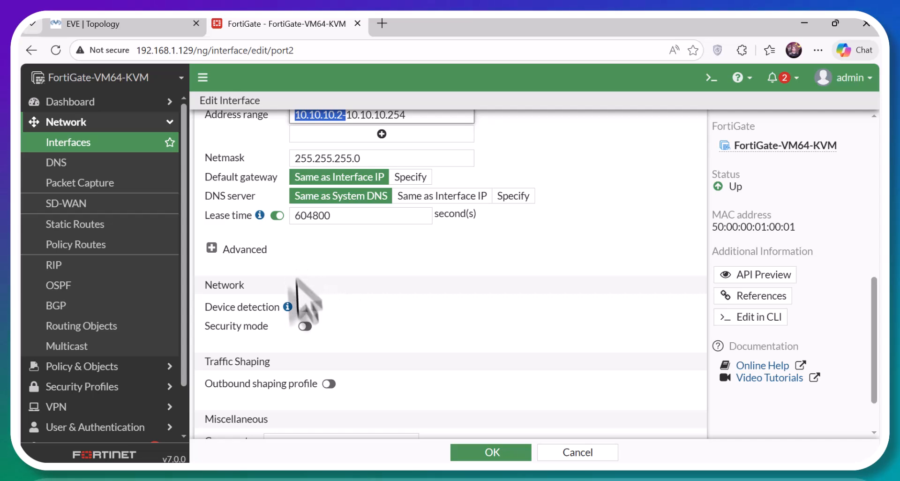
scroll(302, 305, down, 2)
scroll(328, 306, up, 6)
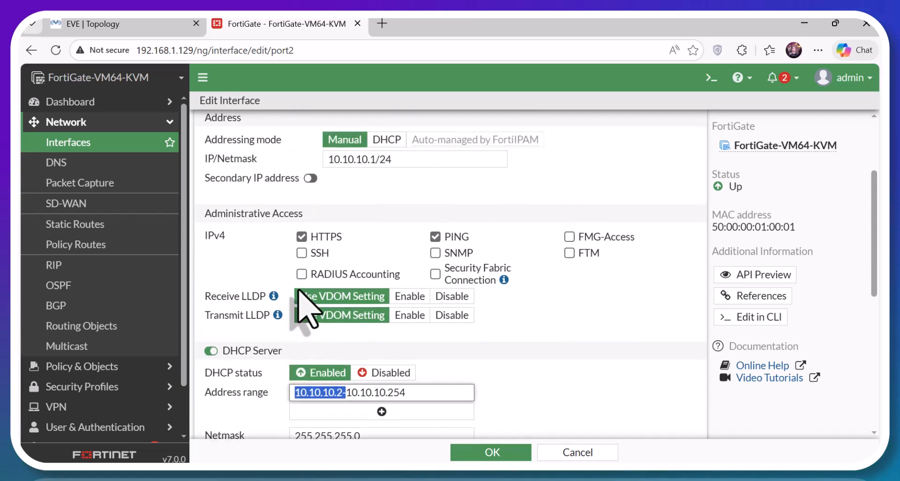
scroll(305, 305, down, 6)
scroll(309, 310, up, 7)
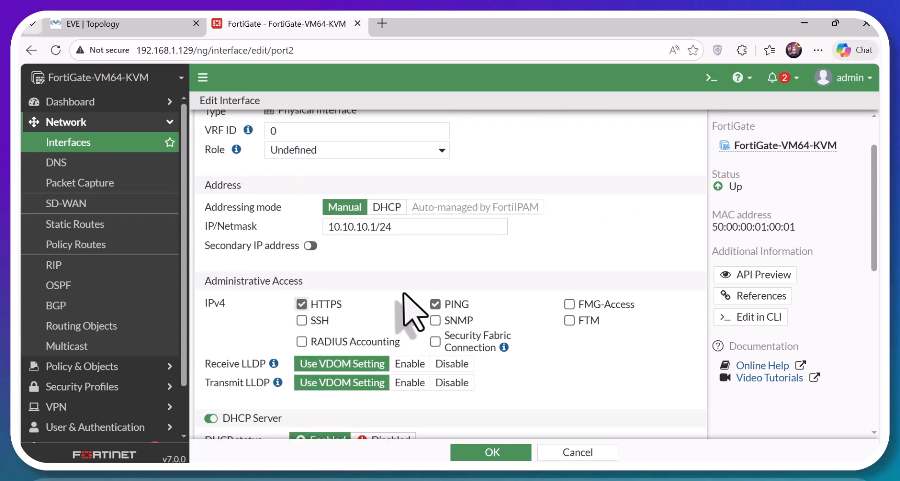
scroll(412, 306, up, 1)
scroll(412, 305, down, 1)
scroll(407, 309, down, 6)
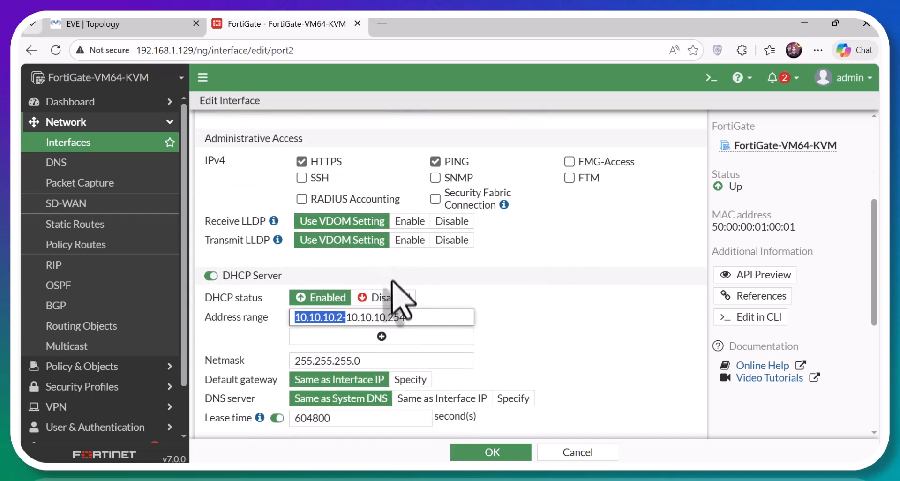
scroll(389, 288, down, 1)
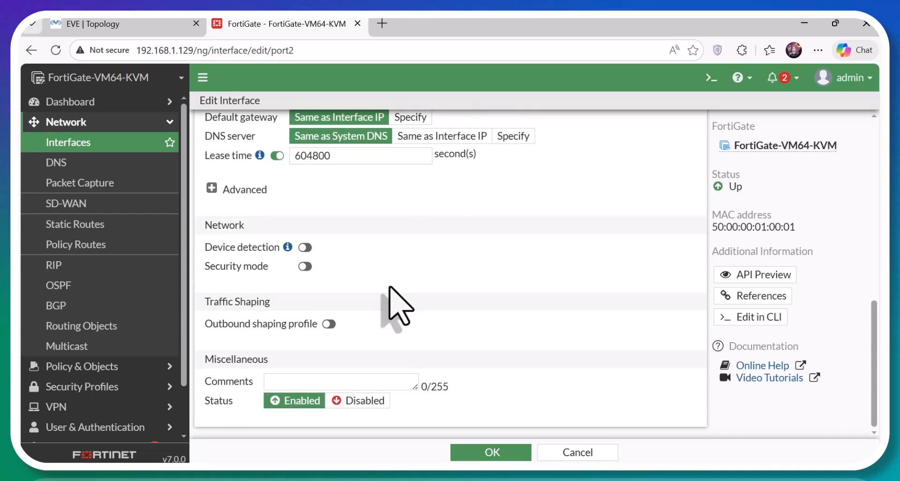
click(495, 453)
scroll(366, 362, down, 1)
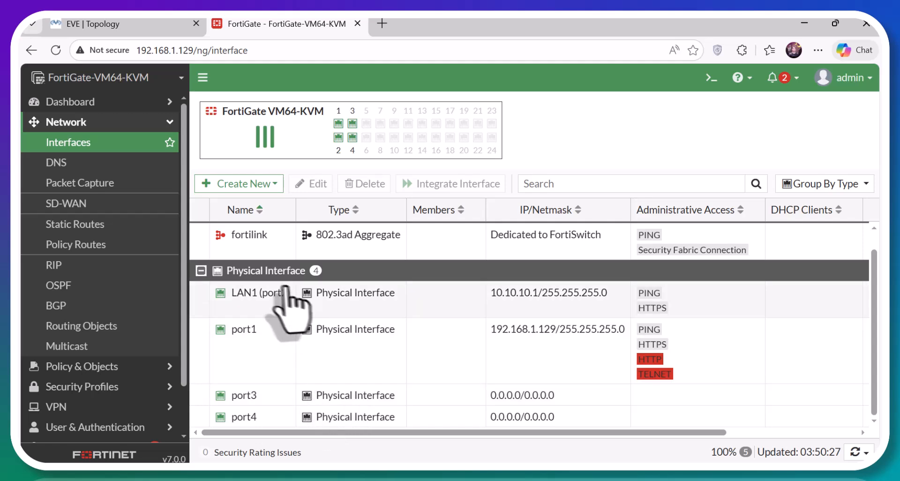
- Give port3 the alias LAN2 and the manual IP/netmask 20.20.20.1/24
double_click(355, 398)
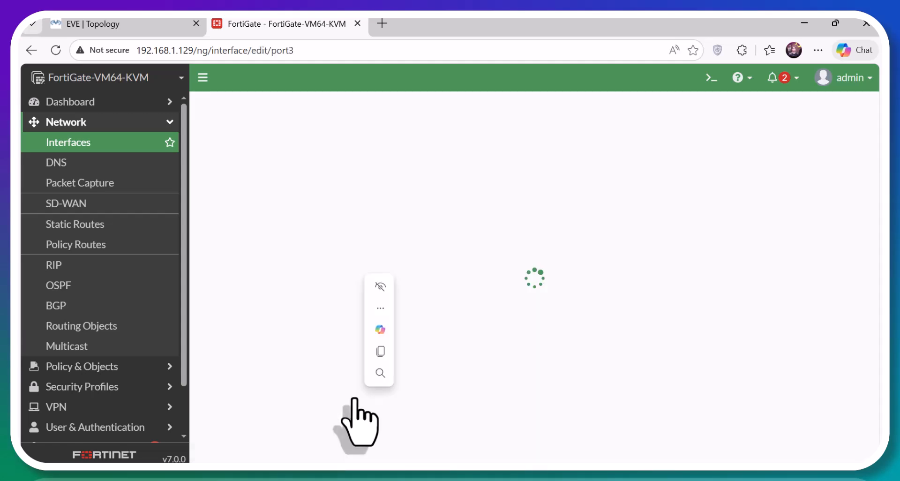
click(315, 157)
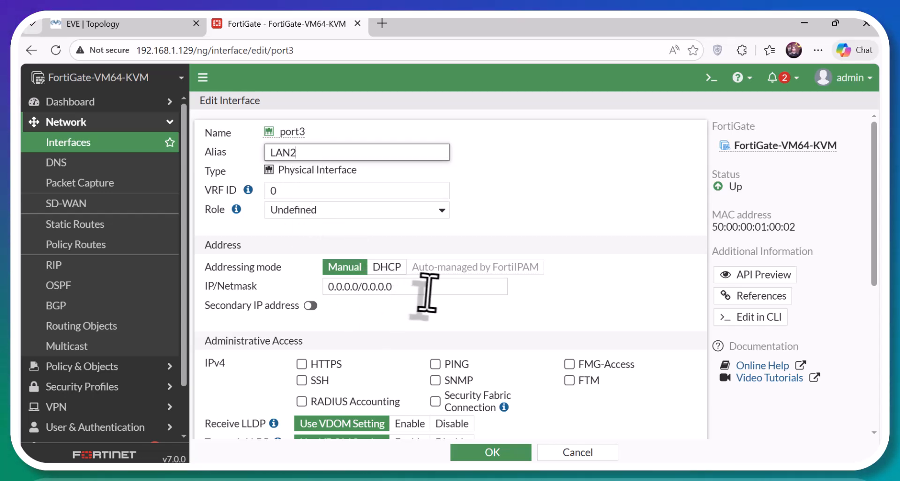
drag(422, 287, 256, 283)
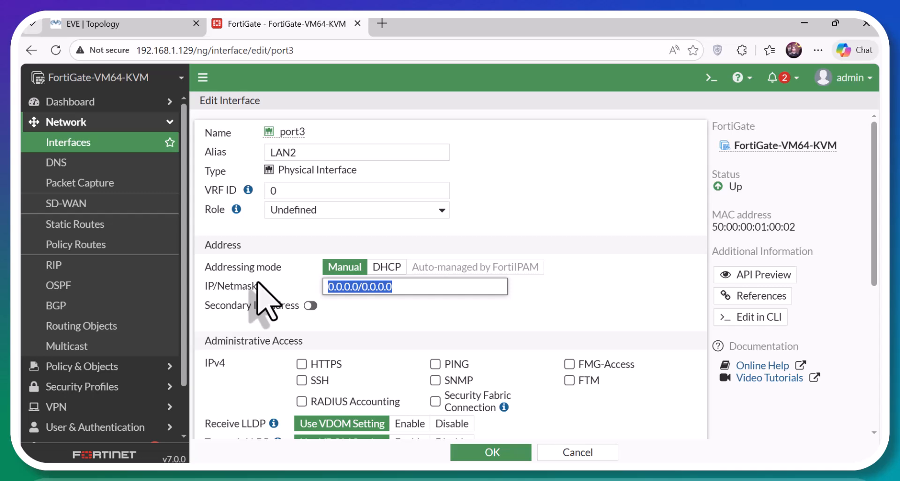
text(1/24)
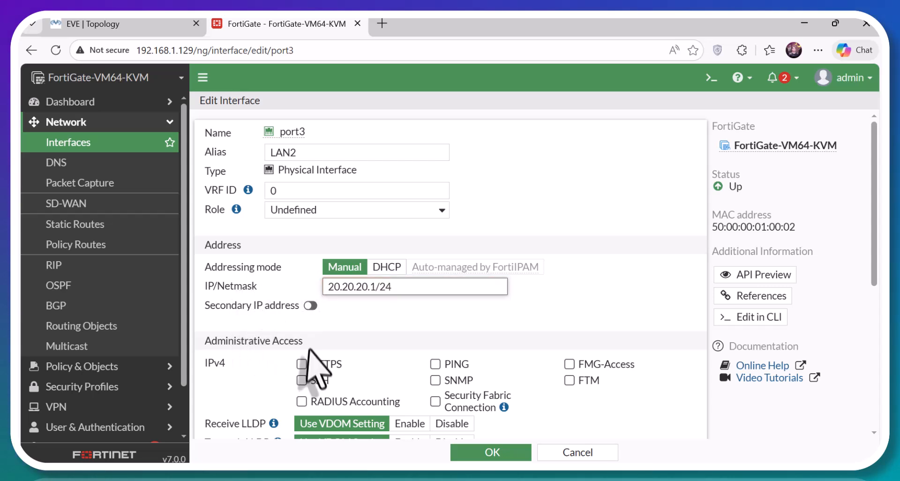
- Allow HTTPS and PING administrative access on port3 and enable its DHCP server
click(302, 364)
click(436, 364)
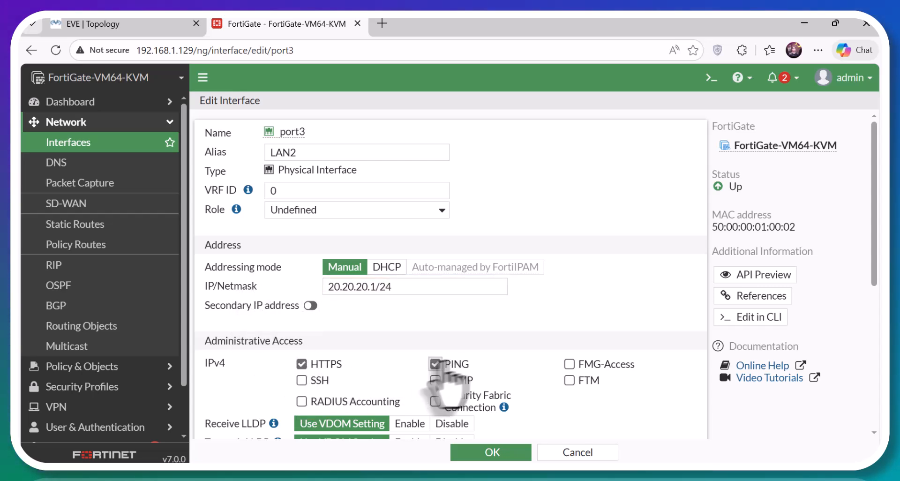
scroll(450, 319, down, 5)
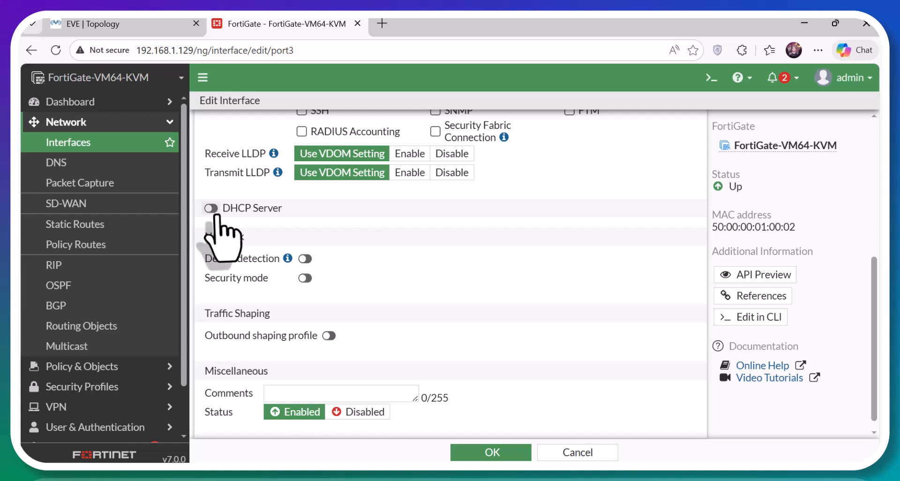
click(210, 208)
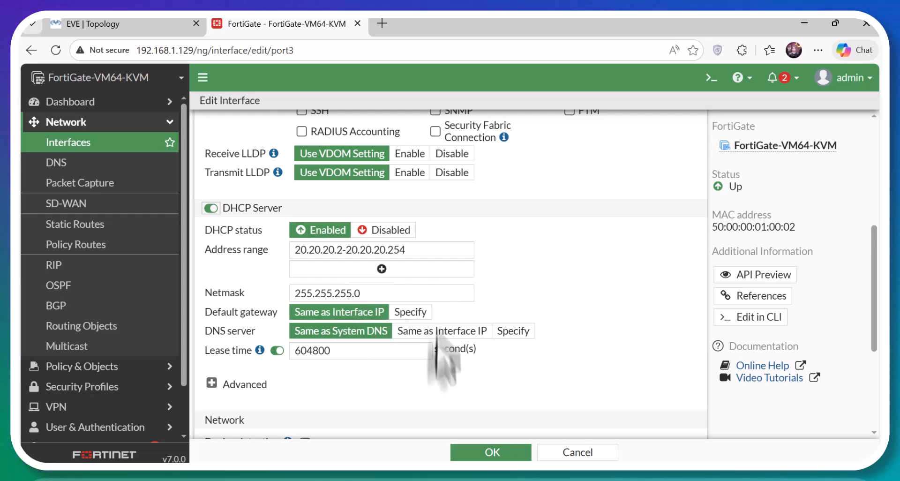
- Check port3's address, access and DHCP settings, and save the interface
scroll(361, 389, down, 4)
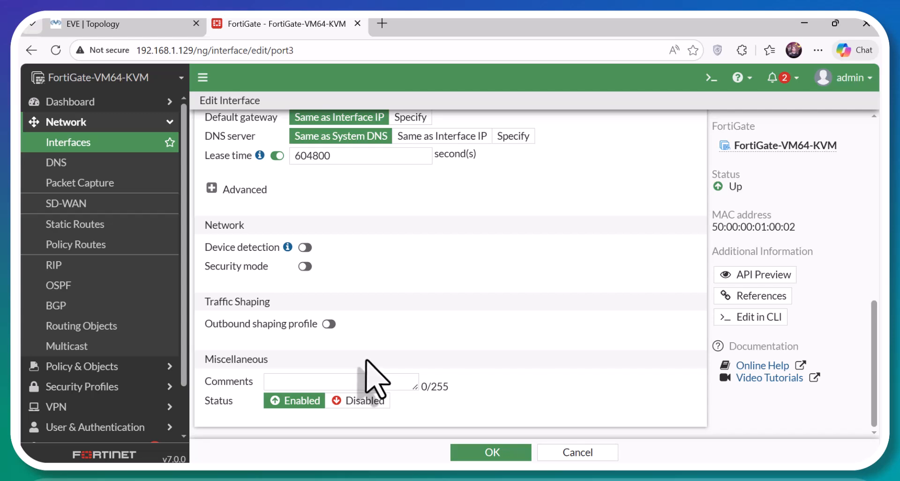
scroll(417, 363, up, 4)
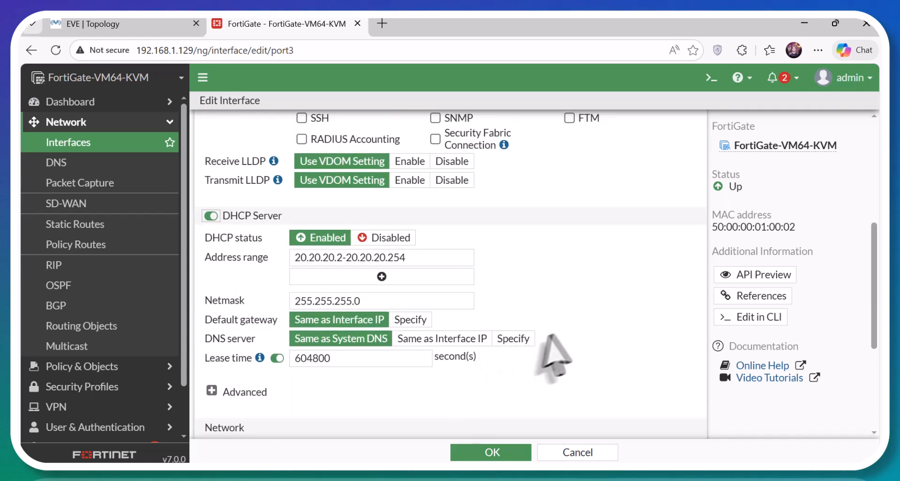
scroll(557, 346, up, 3)
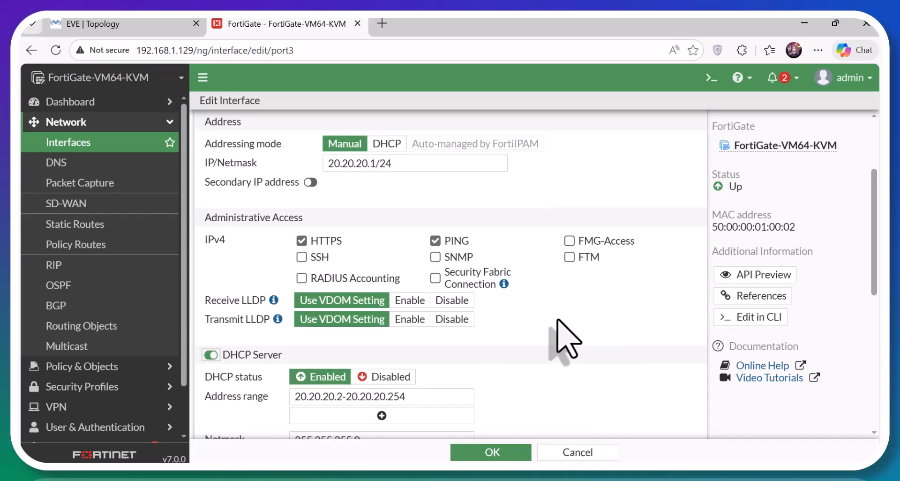
scroll(563, 331, up, 3)
scroll(563, 332, down, 10)
click(502, 453)
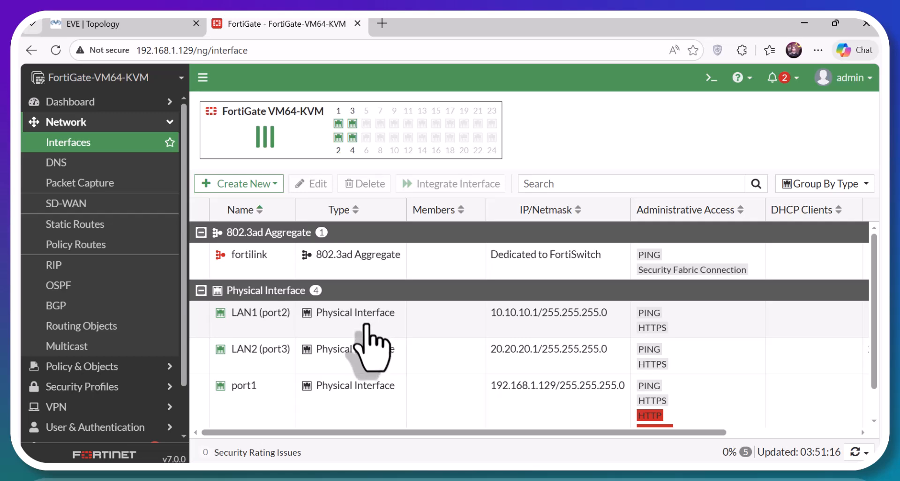
- Switch to the EVE topology and open the Win2 machine's console, allowing ultravnc_wrapper to launch
click(145, 25)
click(250, 286)
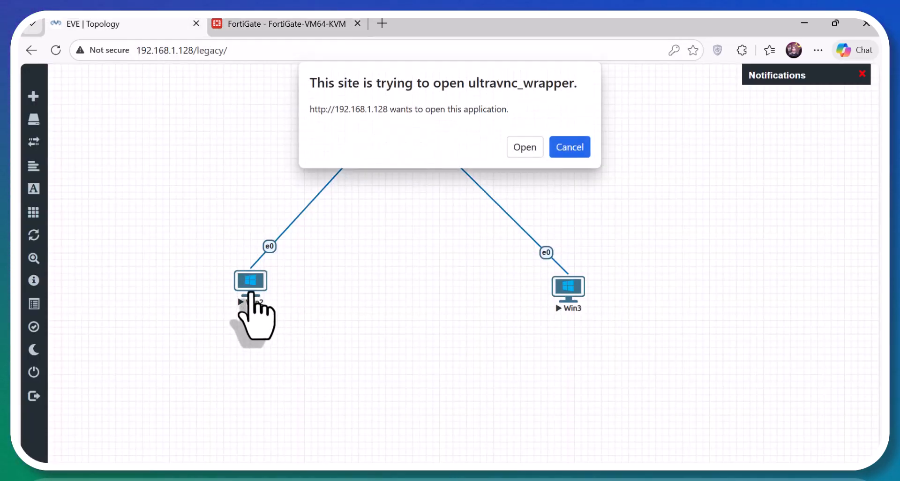
click(529, 147)
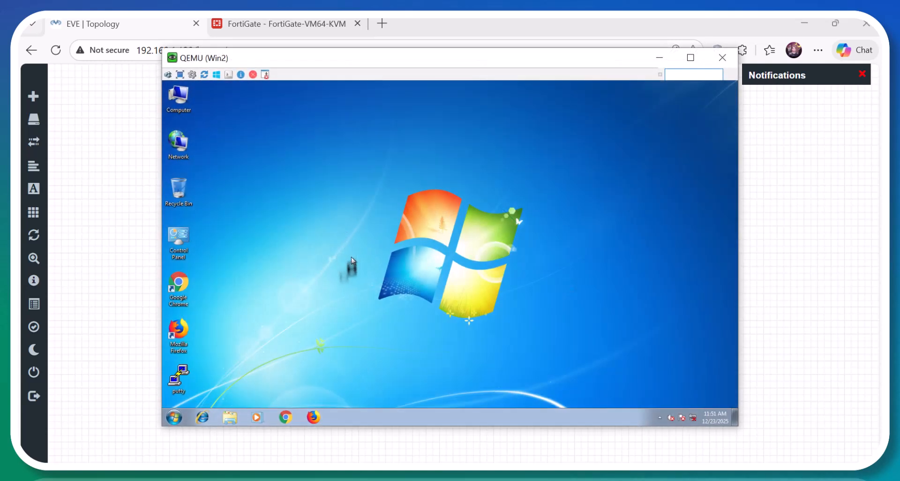
- Open Network Connections on Win2 by running ncpa.cpl
click(165, 419)
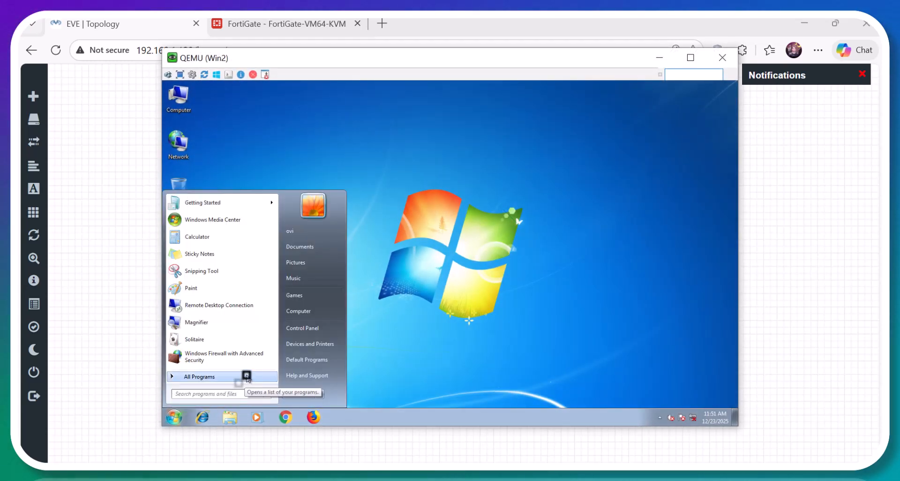
text(ncpa.cp)
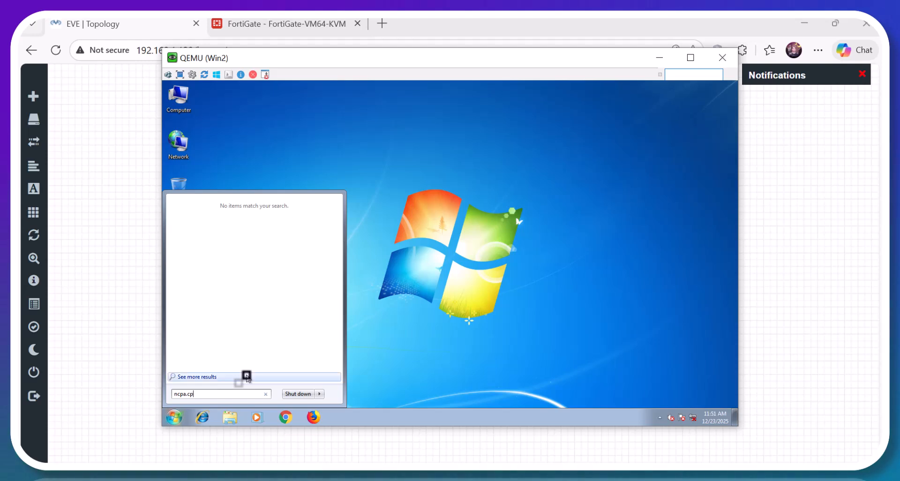
text(l)
key(Return)
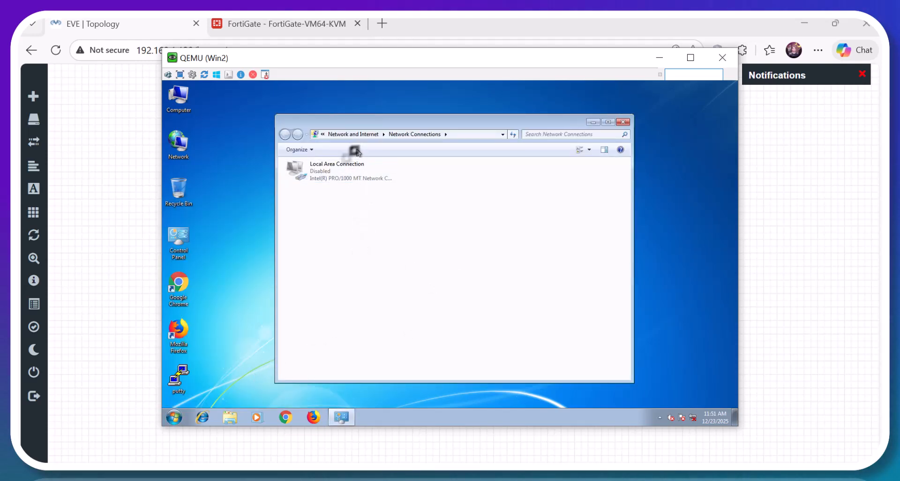
- Enable Win2's Local Area Connection and display its network connection details
double_click(336, 170)
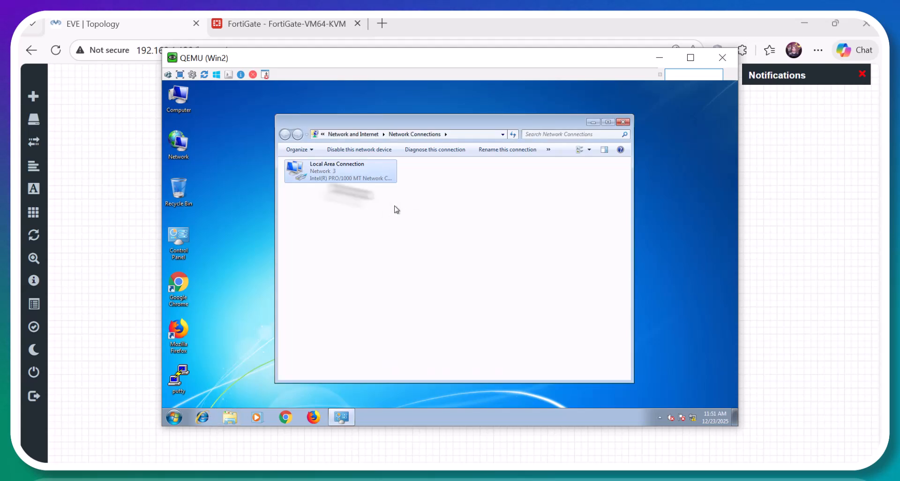
double_click(319, 169)
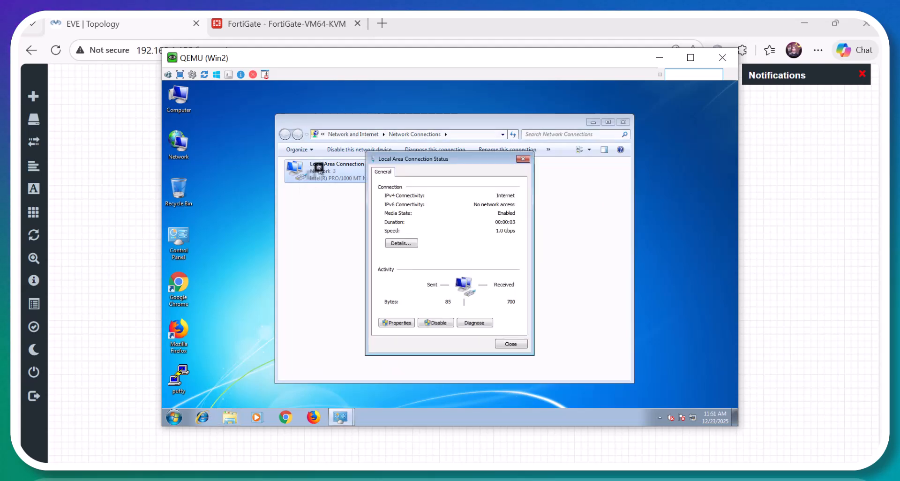
click(406, 246)
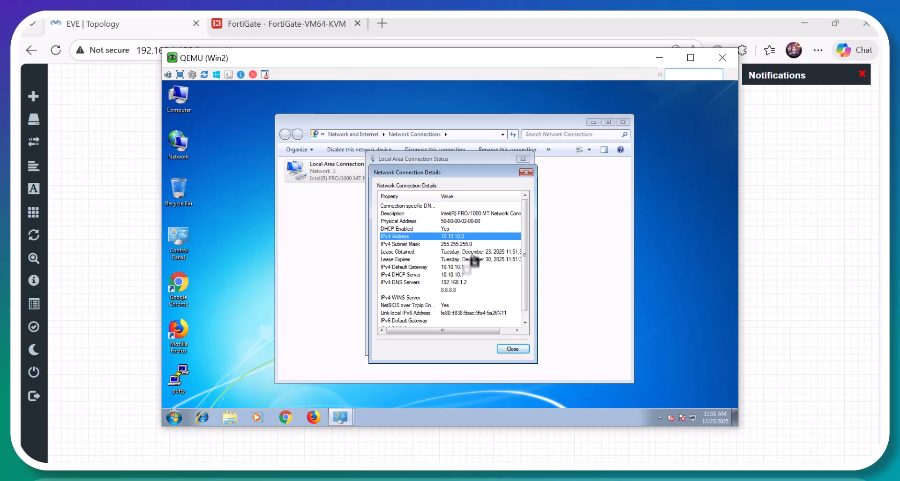
- Check the default gateway, DHCP server and DNS server entries in Win2's network connection details
click(475, 298)
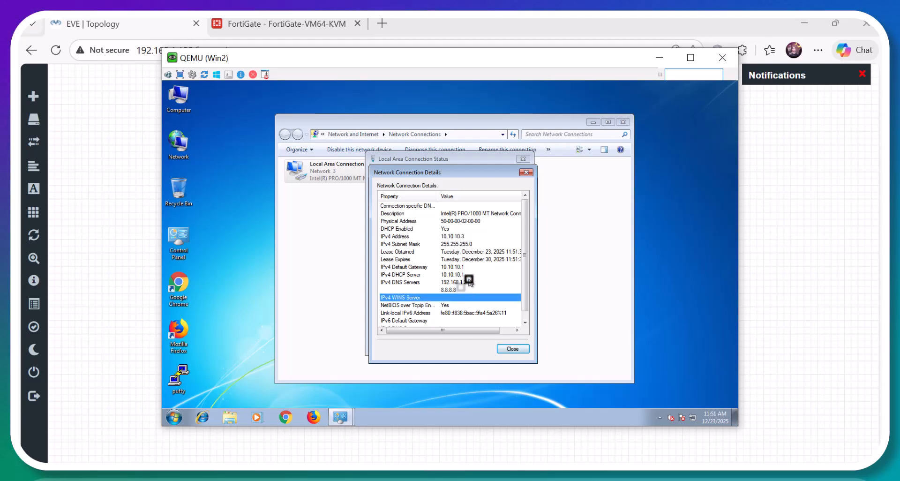
click(469, 275)
key(Up)
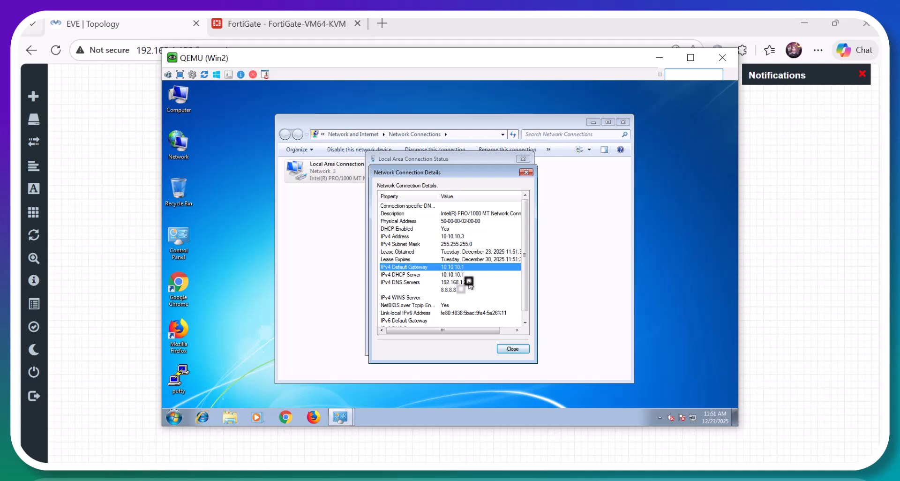
click(483, 282)
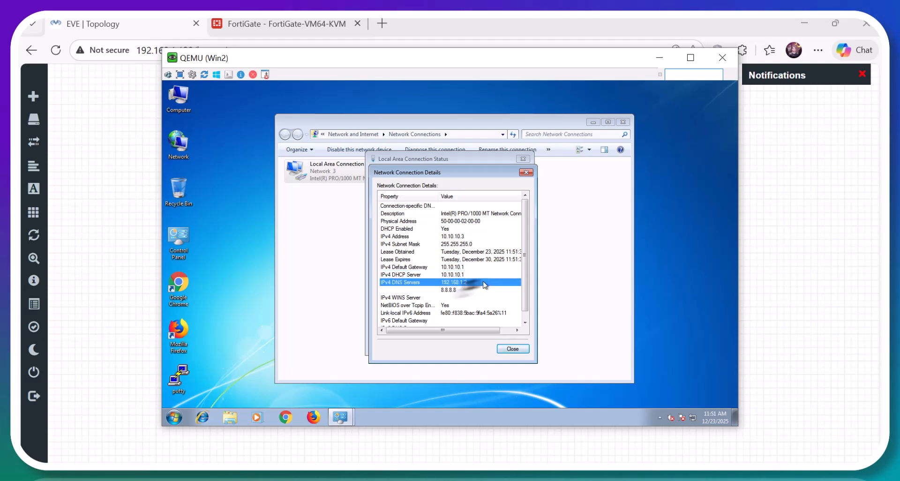
click(462, 290)
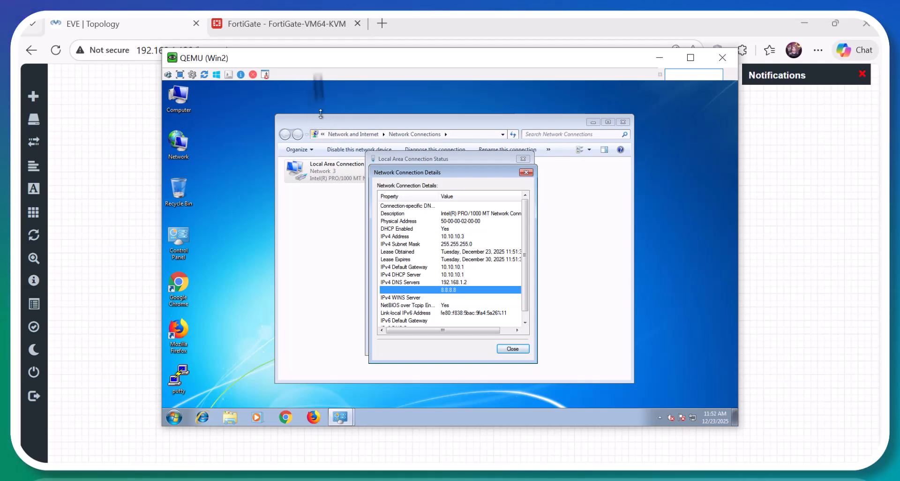
- Switch to the FortiGate interface and check the primary and secondary servers in its DNS settings
click(300, 25)
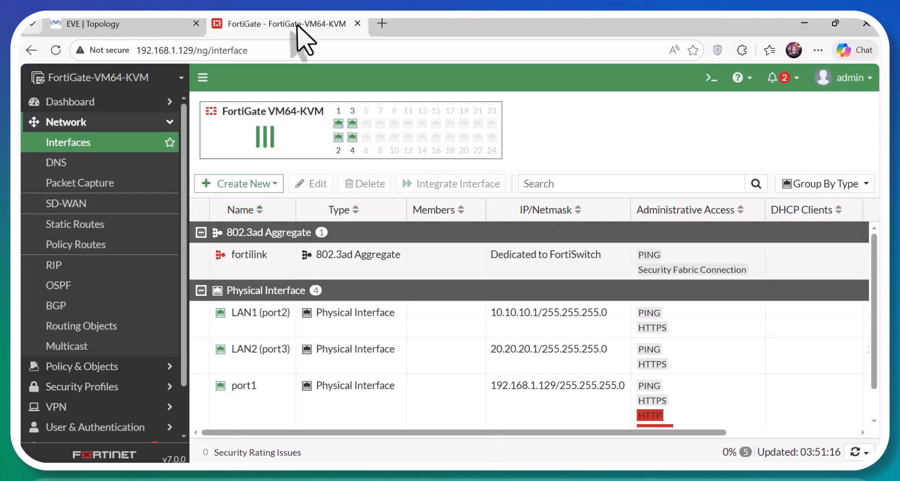
click(101, 167)
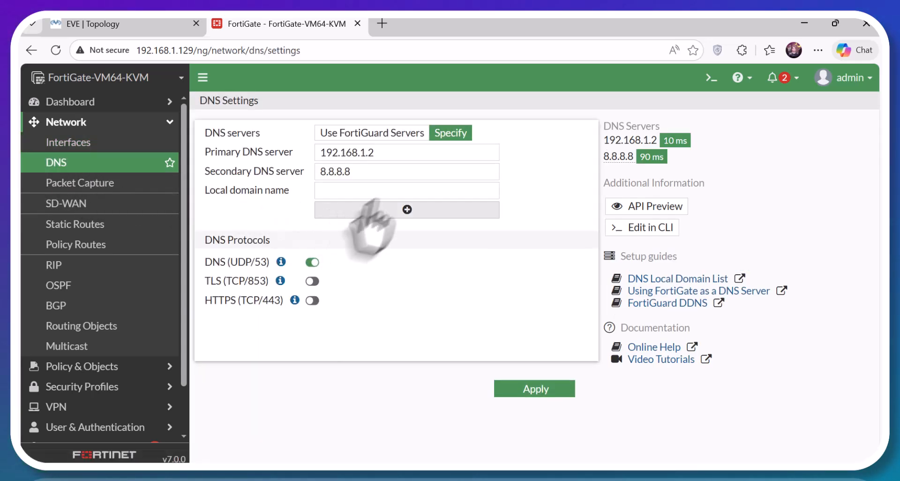
click(375, 153)
drag(359, 153, 381, 174)
click(375, 155)
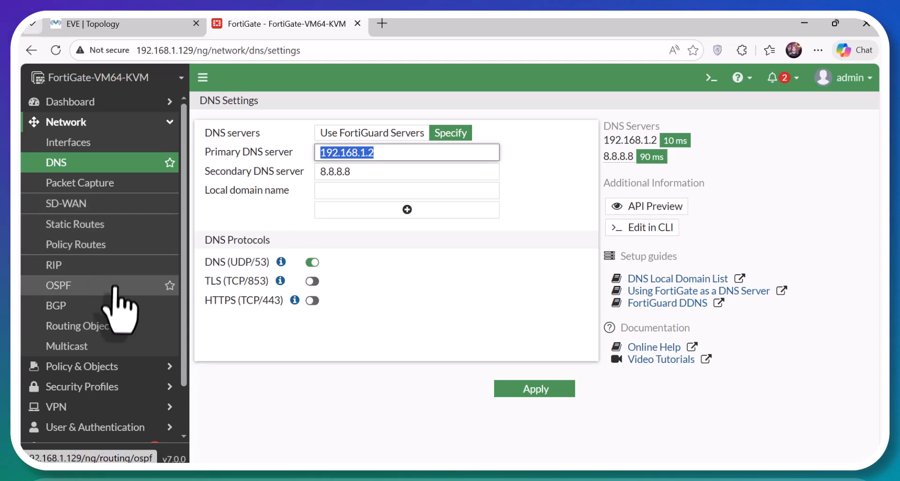
- Display the FortiGate's static routes, switch to VMware Workstation and open its Virtual Network Editor with administrator rights
click(93, 225)
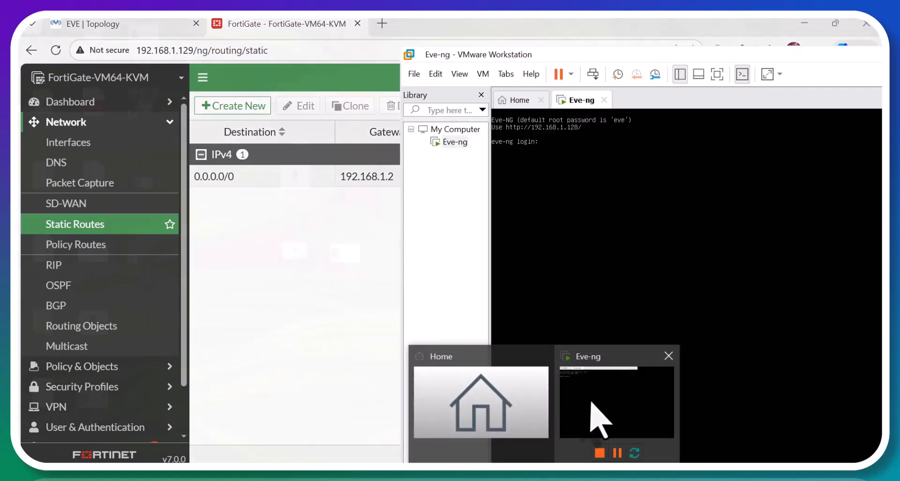
click(589, 413)
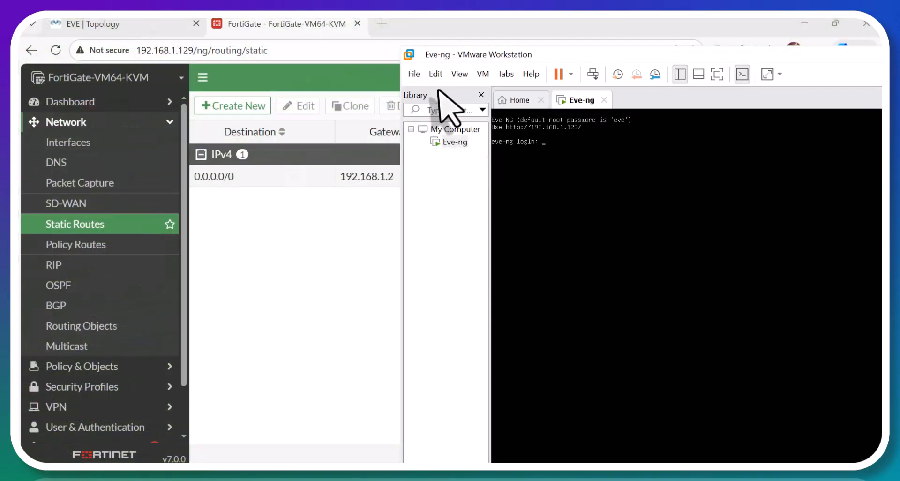
click(435, 74)
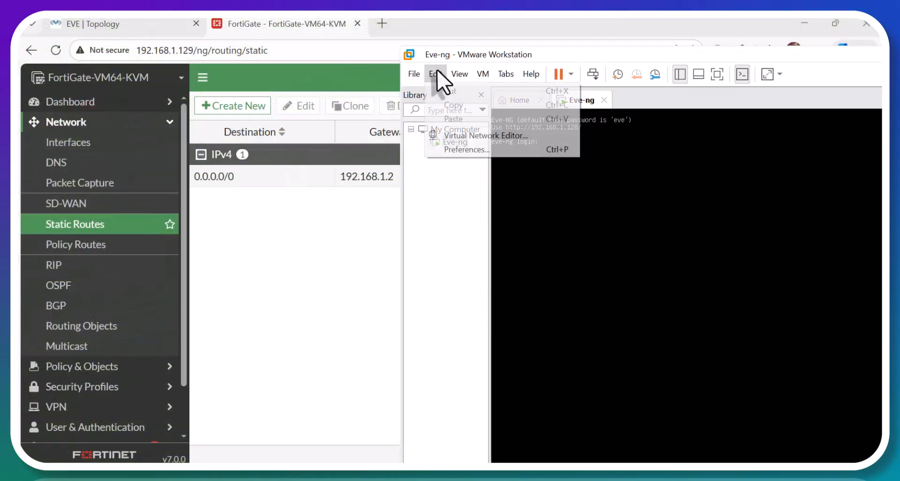
click(462, 135)
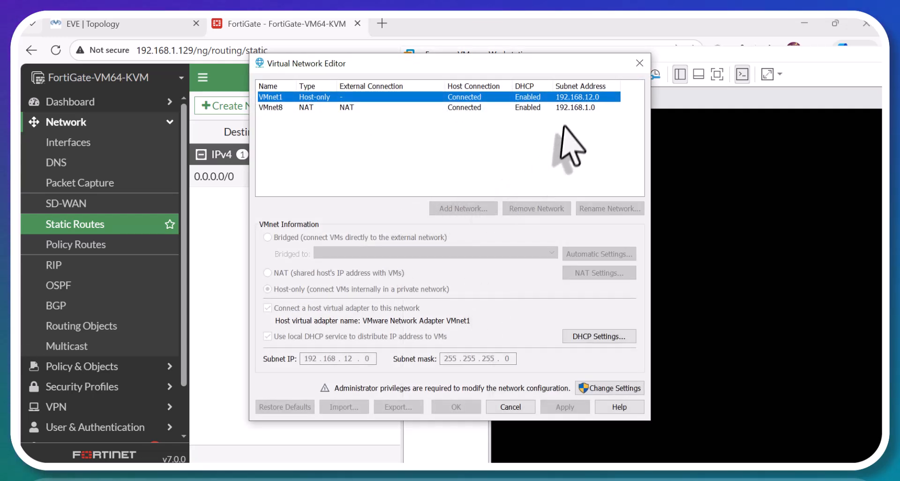
click(567, 107)
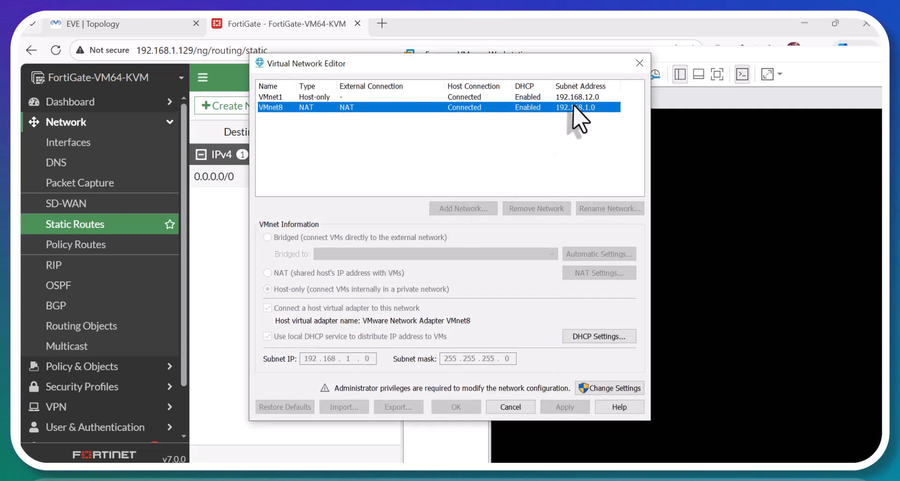
click(608, 389)
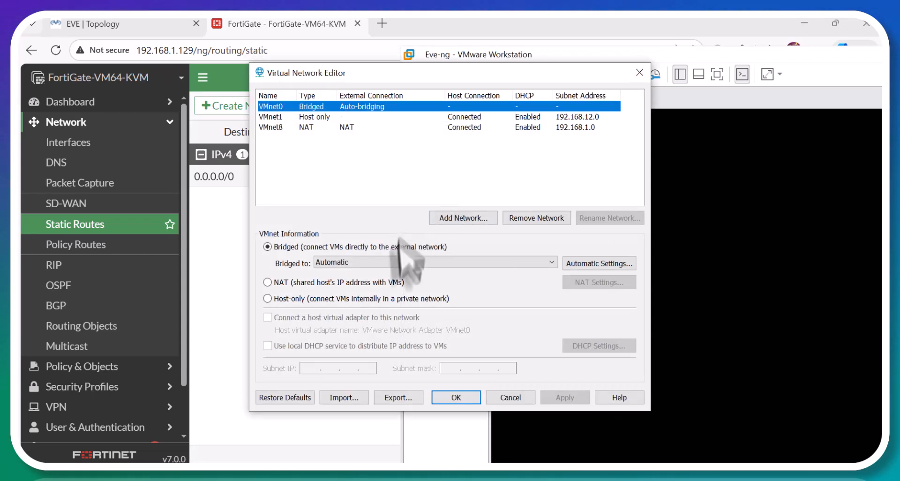
- Inspect the DHCP and NAT settings of VMnet8, including its gateway IP, and return to the FortiGate without changing anything
click(598, 127)
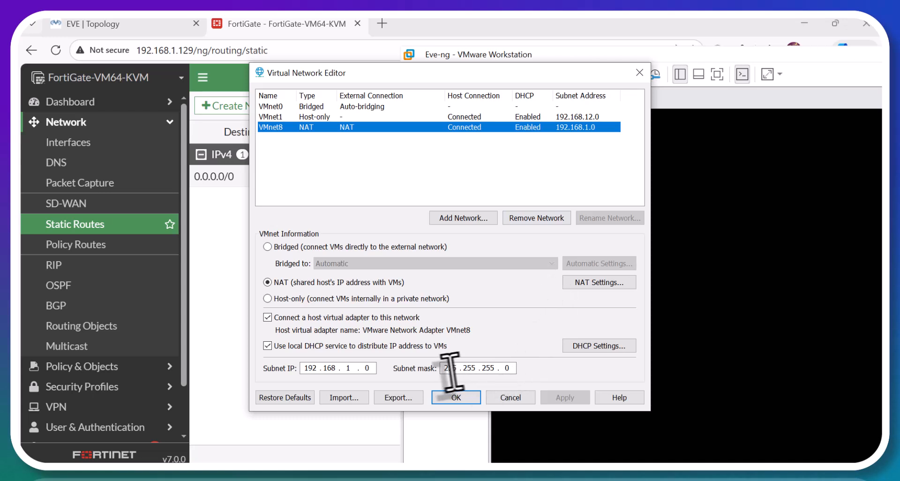
click(588, 344)
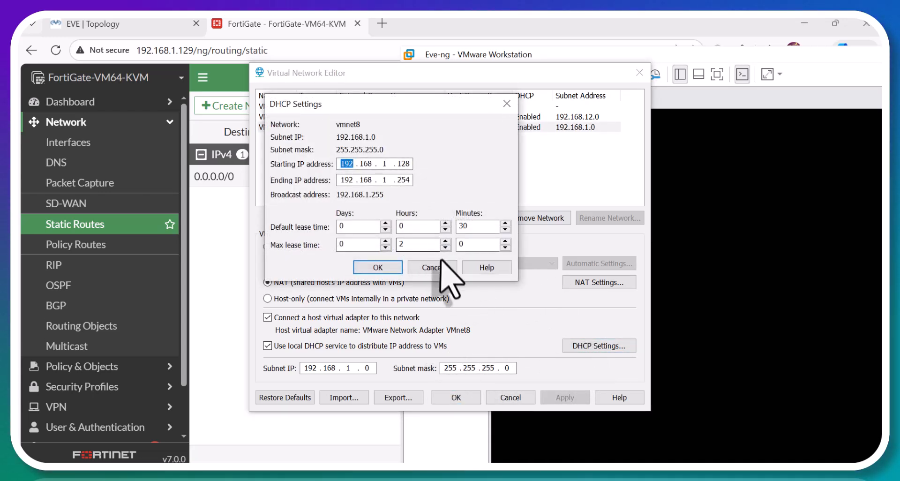
click(427, 268)
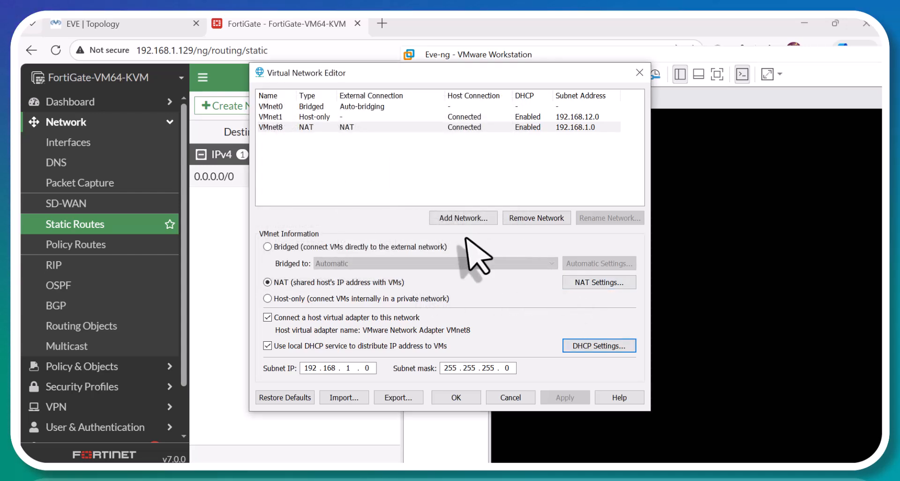
click(571, 285)
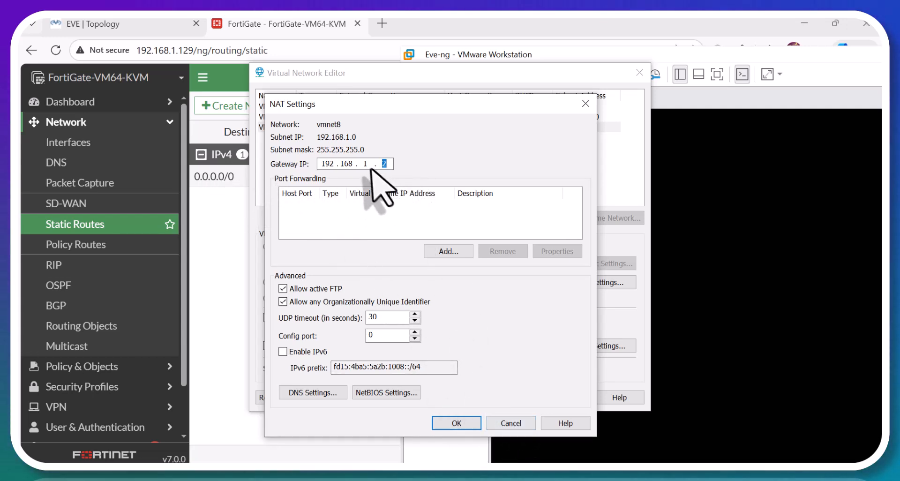
click(497, 422)
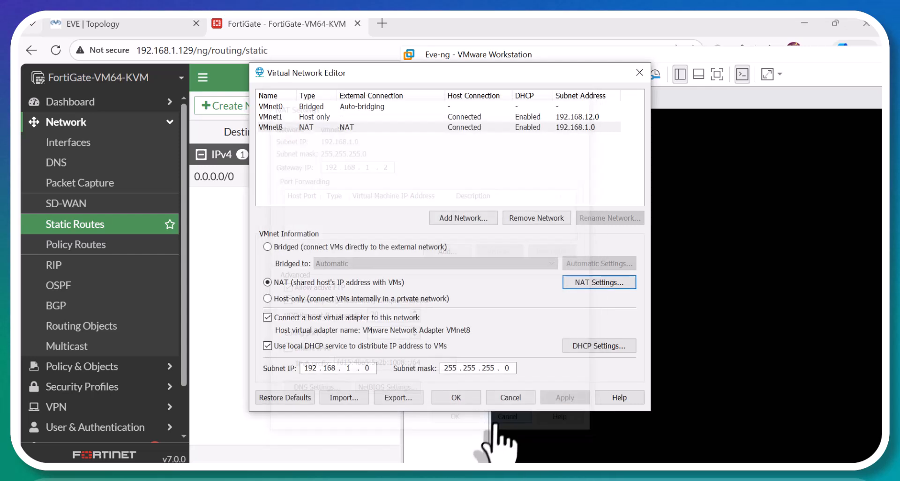
click(510, 397)
click(334, 206)
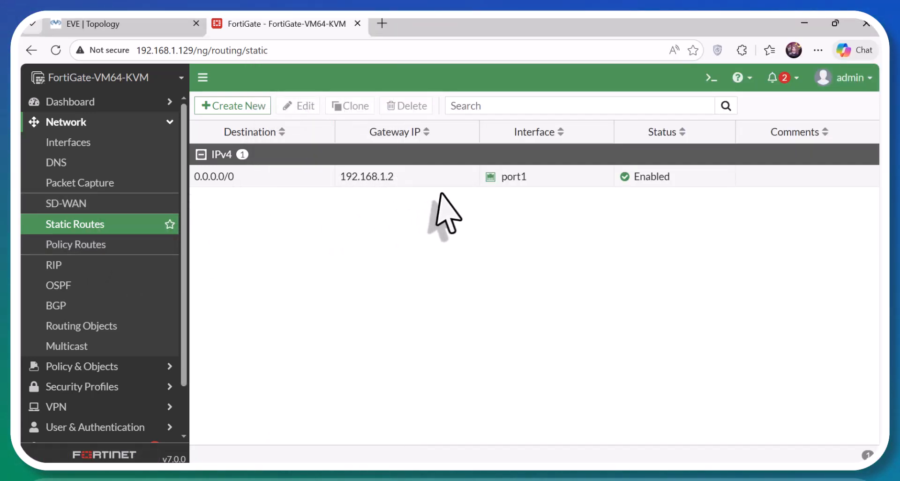
- Open the default static route and review its destination, gateway and available interfaces without changing them
double_click(383, 178)
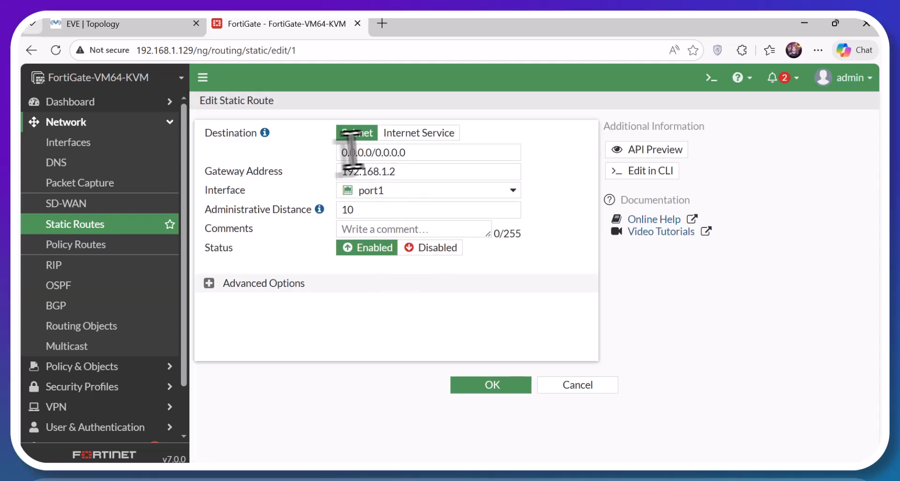
triple_click(411, 153)
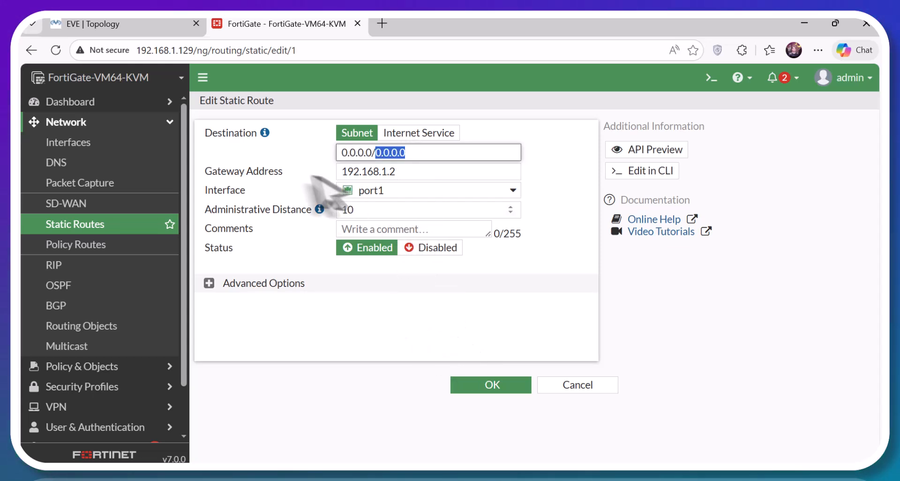
click(403, 191)
mouse_move(397, 230)
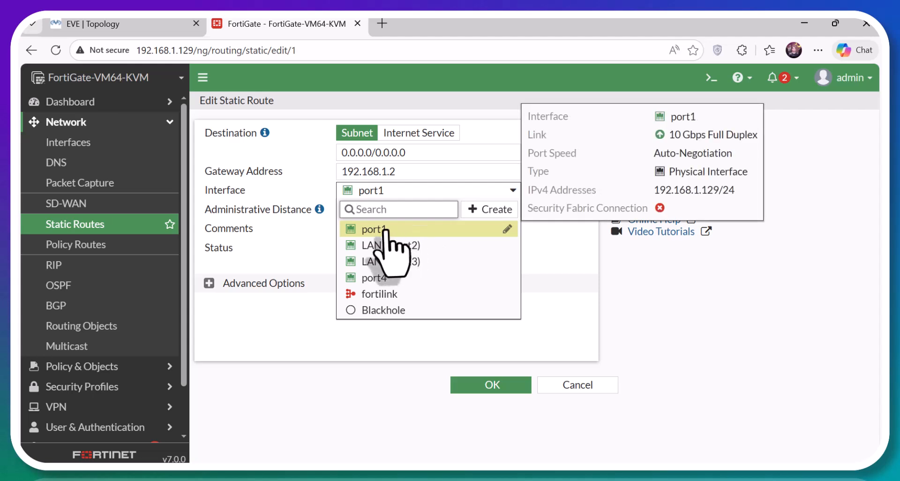
click(562, 291)
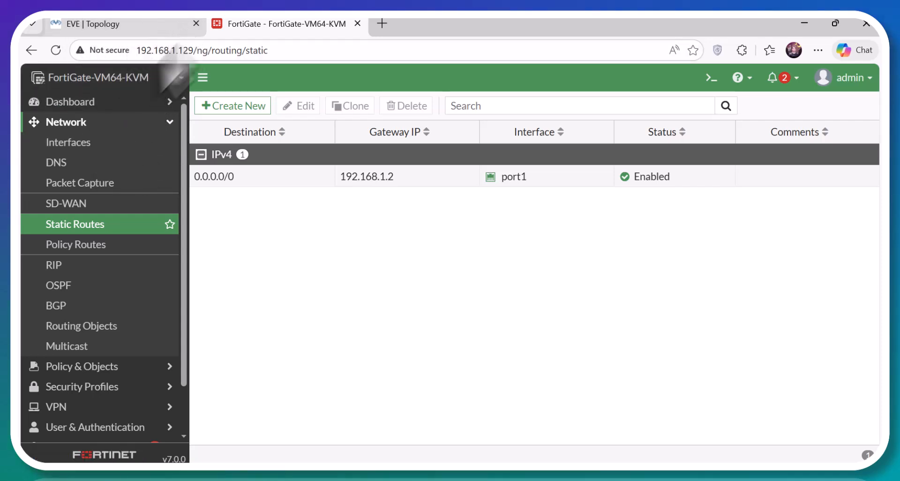
- Switch to the EVE topology and open the Win3 machine's console, allowing ultravnc_wrapper to launch
click(111, 27)
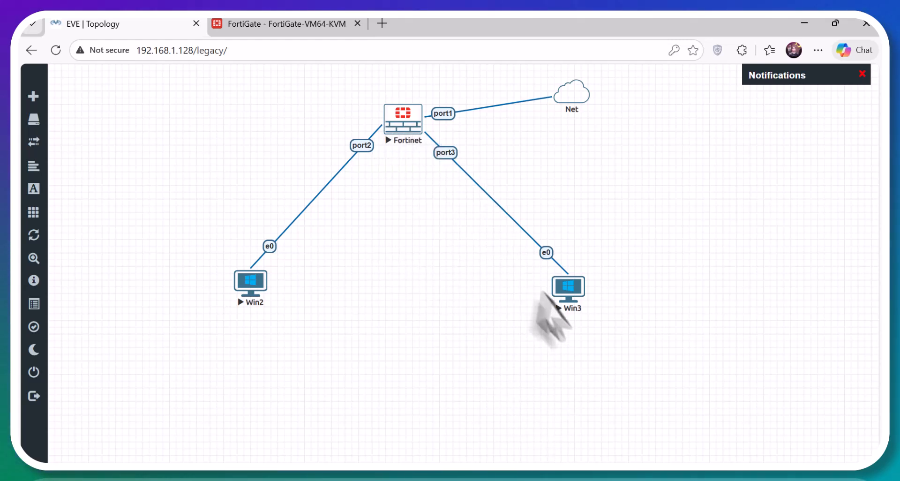
click(570, 296)
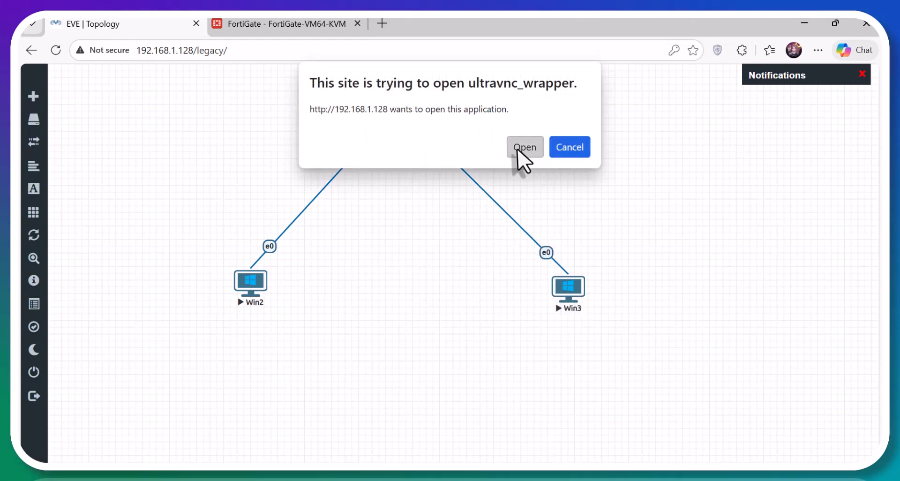
click(520, 149)
- Open Network Connections on Win3 by running ncpa.cpl
click(174, 417)
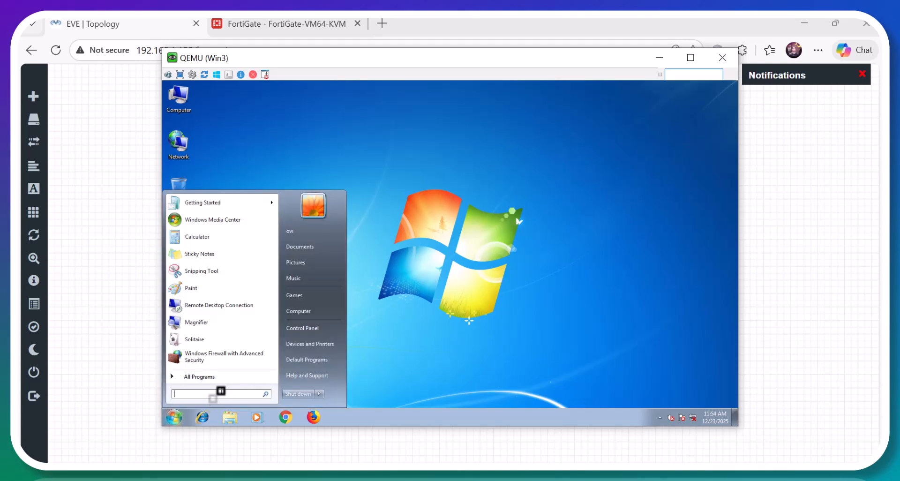
text(ncpa)
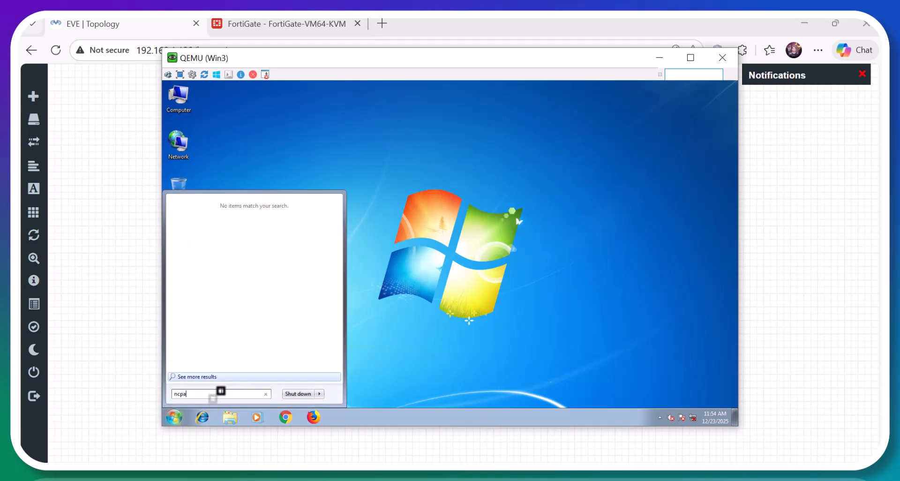
text(.cpl)
key(Return)
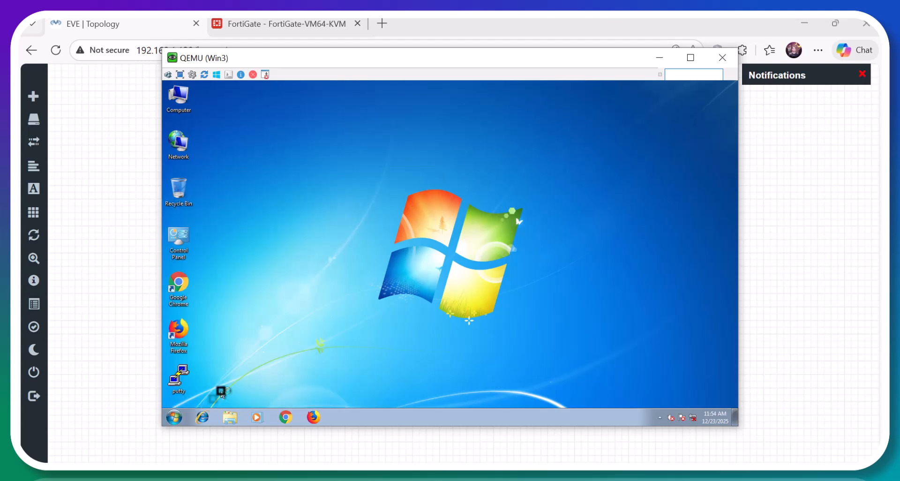
- Enable Win3's Local Area Connection, check the DNS servers in its connection details, and close the network windows
double_click(197, 128)
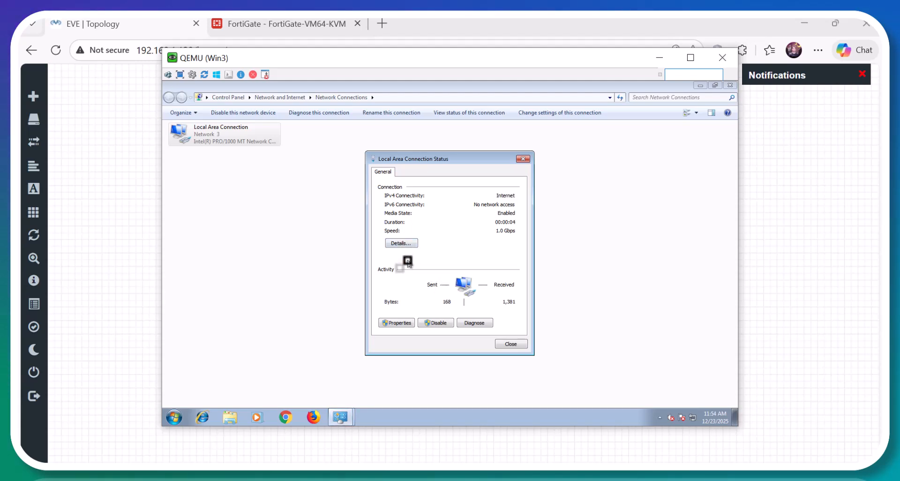
click(401, 243)
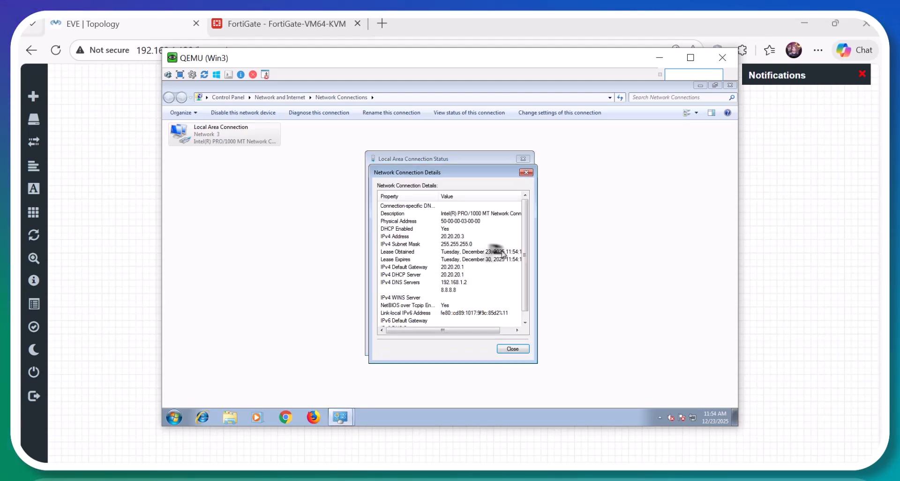
click(477, 282)
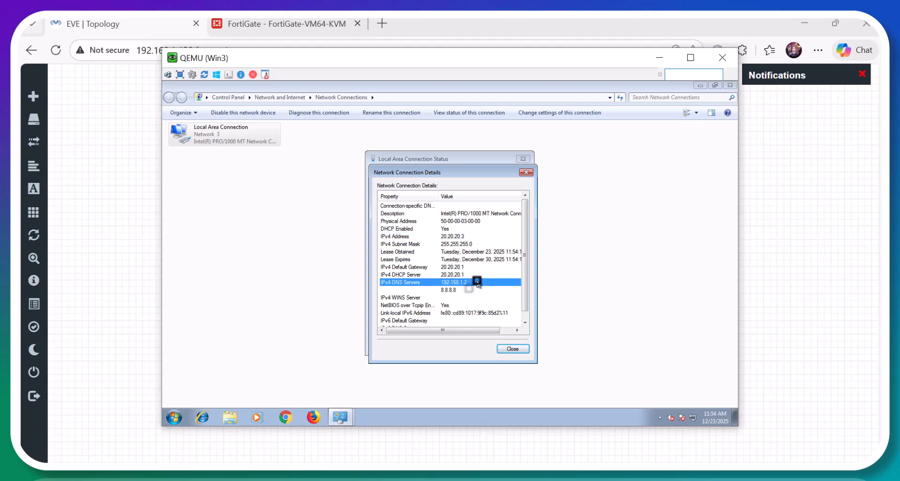
click(464, 290)
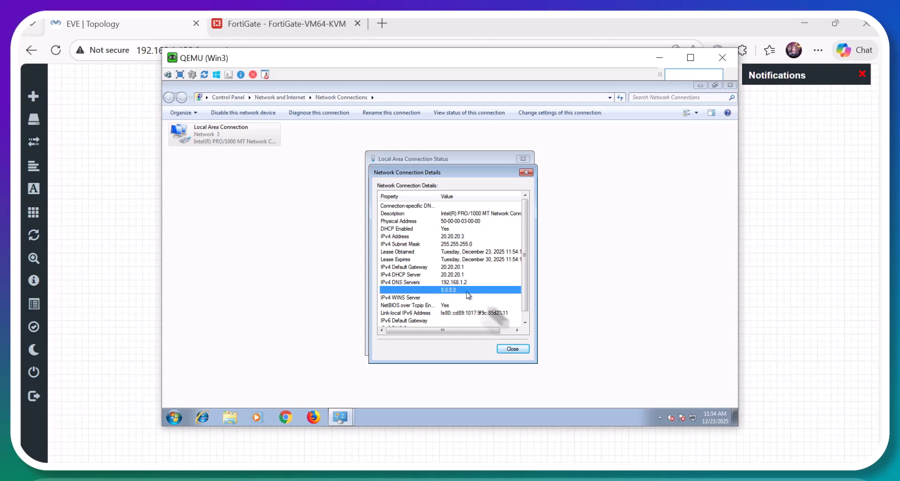
click(514, 349)
click(512, 342)
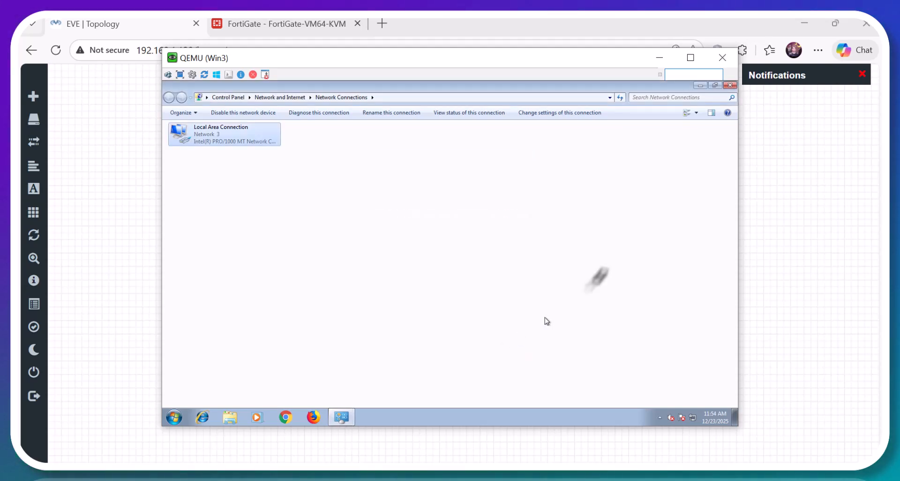
click(732, 85)
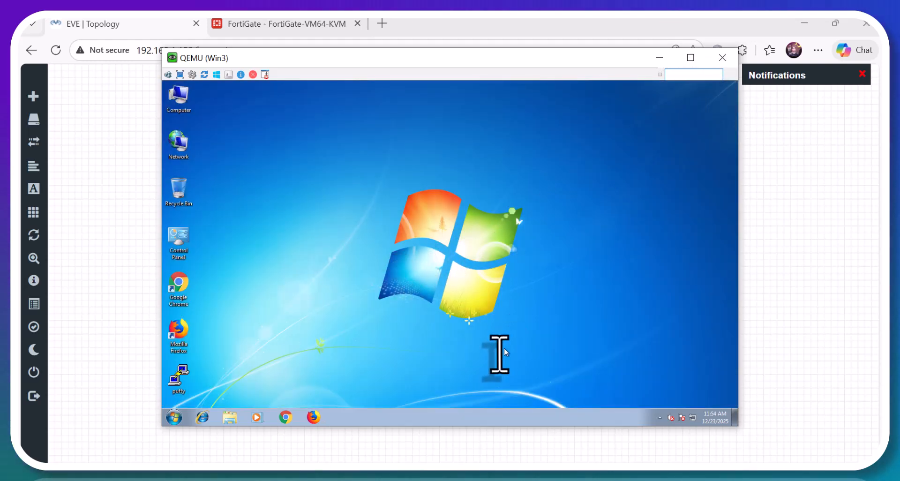
- Launch Google Chrome on Win3 and load google.com to test its internet access
click(281, 415)
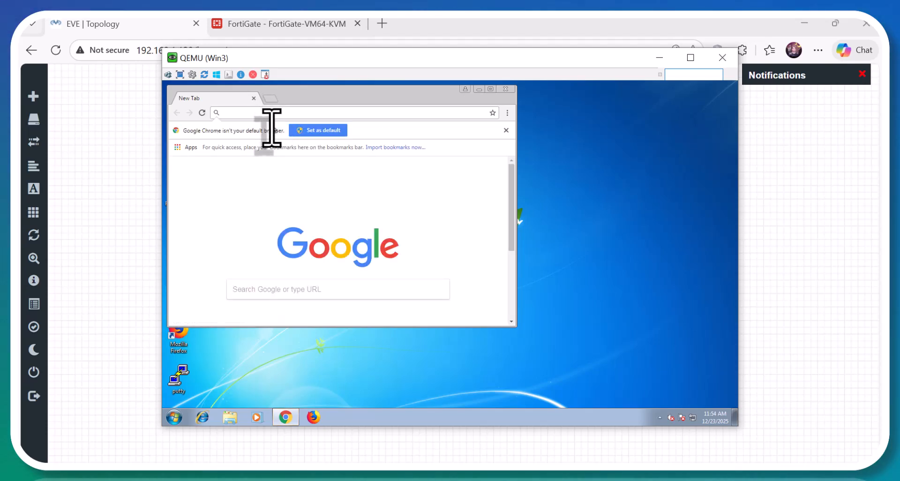
text(google.com)
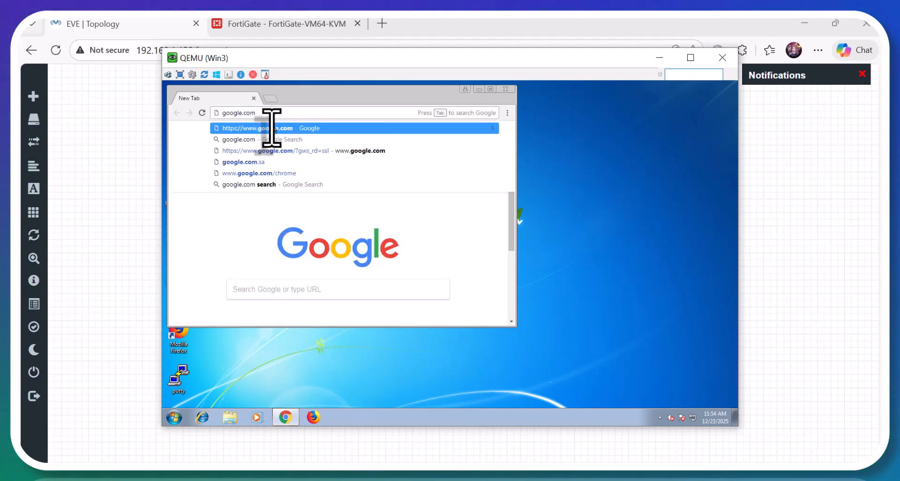
key(Return)
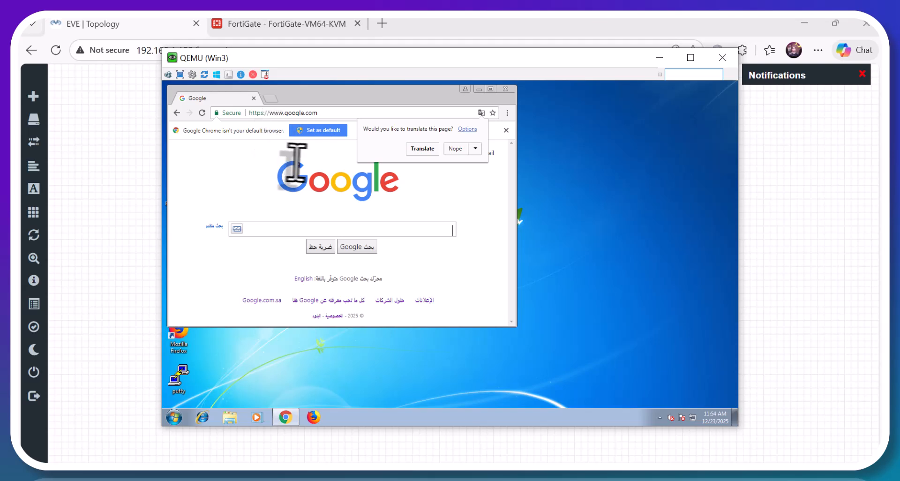
- Switch to FortiGate's firewall policies and review the LAN1 (port2) to LAN2 (port3) policy in the list
click(253, 24)
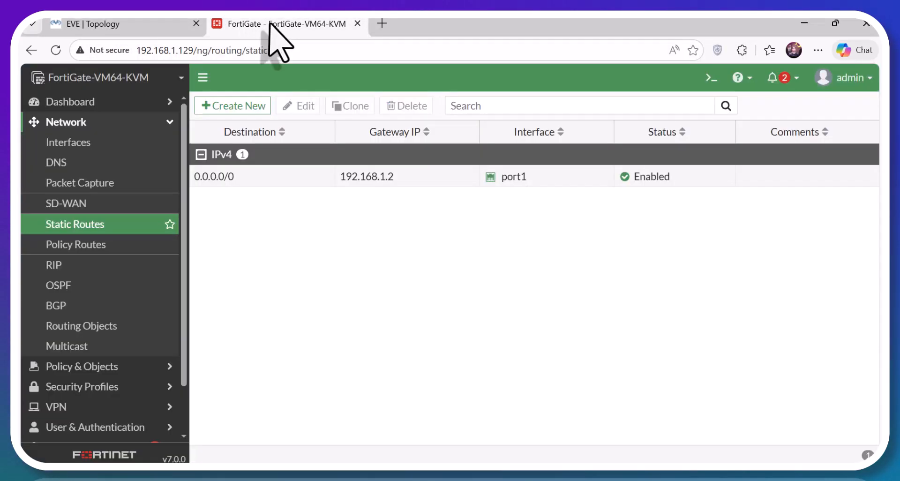
click(117, 121)
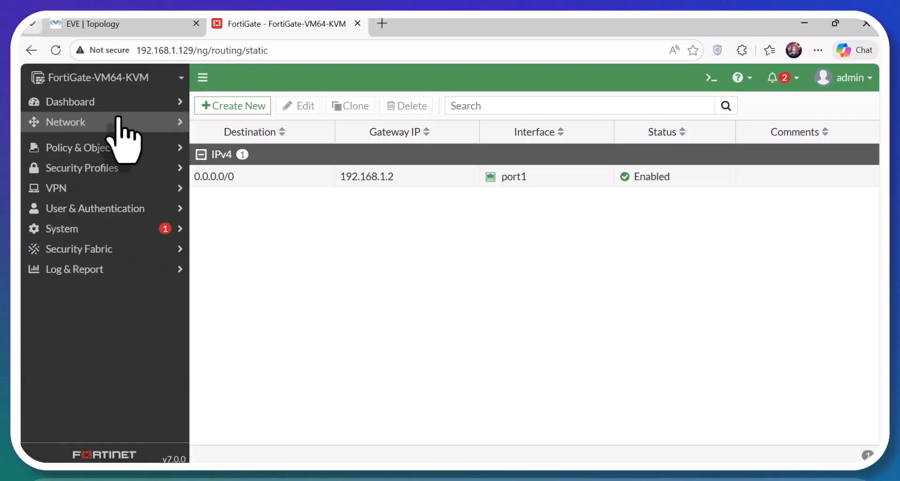
click(114, 140)
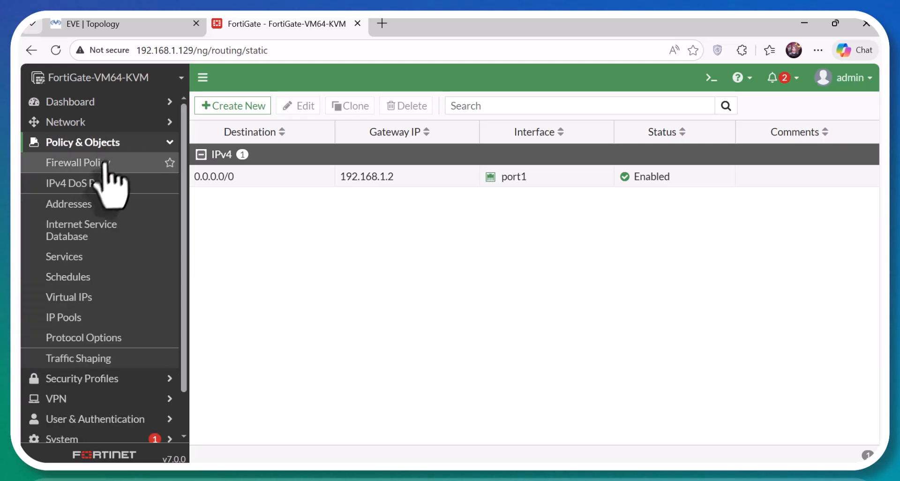
click(105, 164)
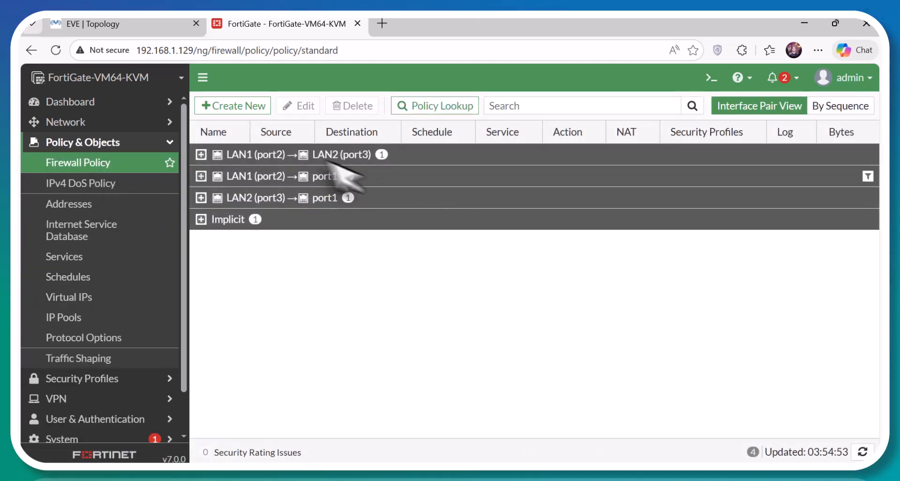
click(201, 154)
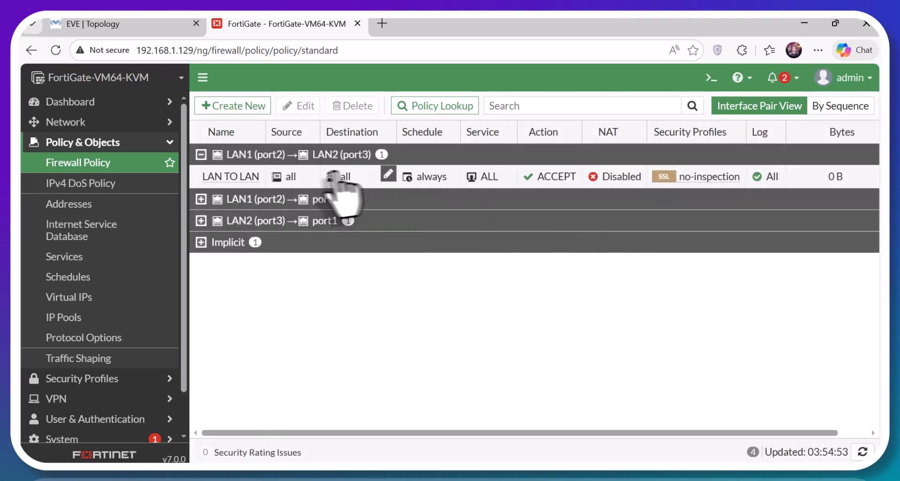
click(240, 159)
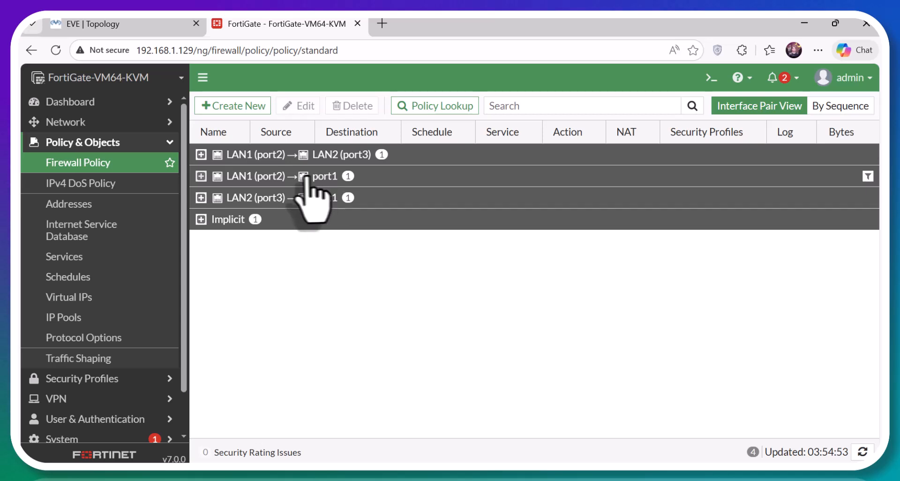
- Open the LAN1 (port2) to port1 policy and review its interfaces and NAT settings, comparing the ports with the EVE topology
click(282, 178)
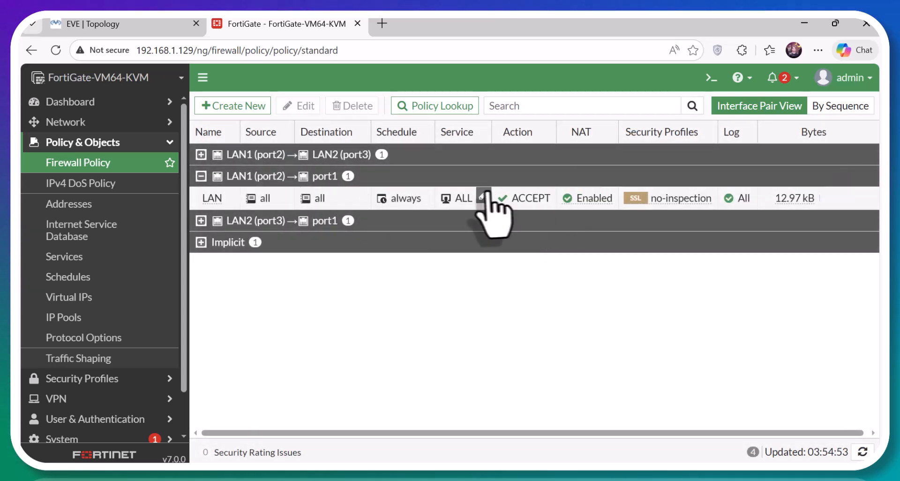
double_click(199, 198)
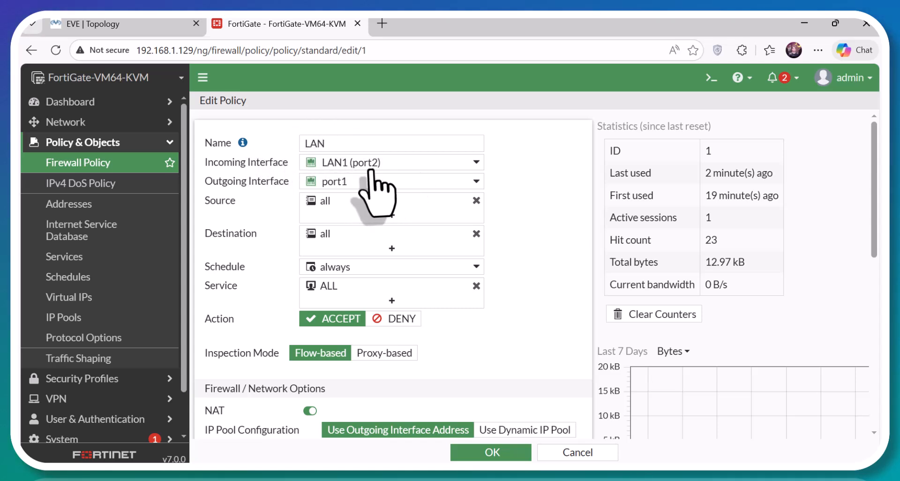
mouse_move(375, 169)
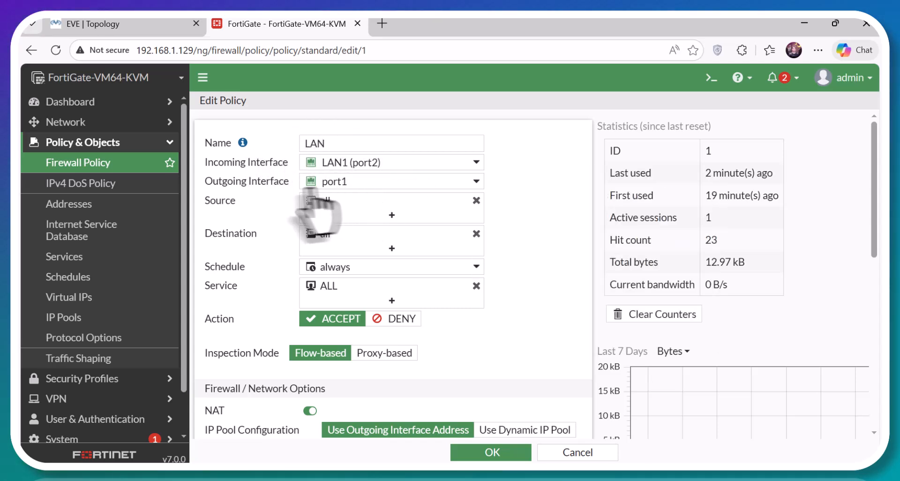
mouse_move(357, 187)
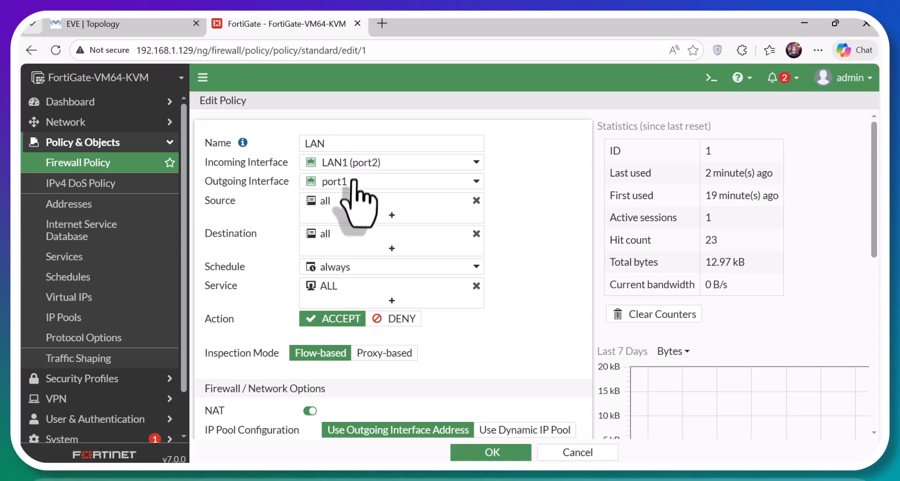
click(125, 24)
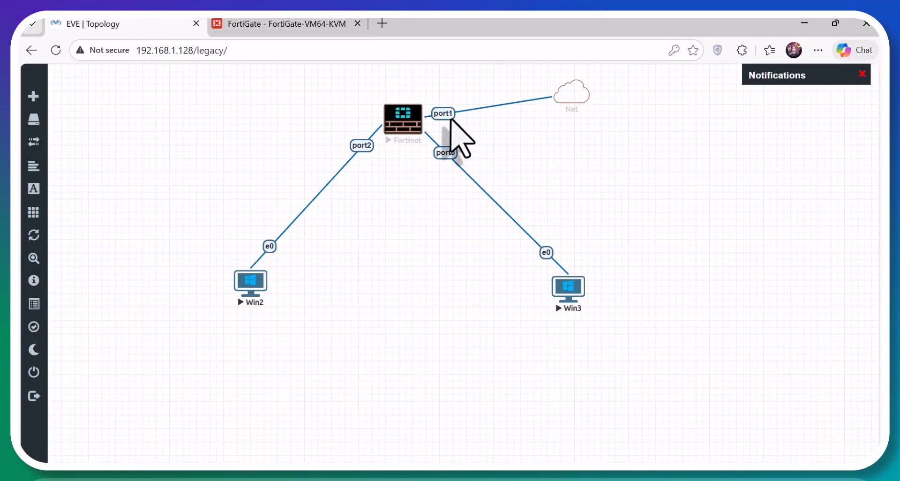
click(309, 25)
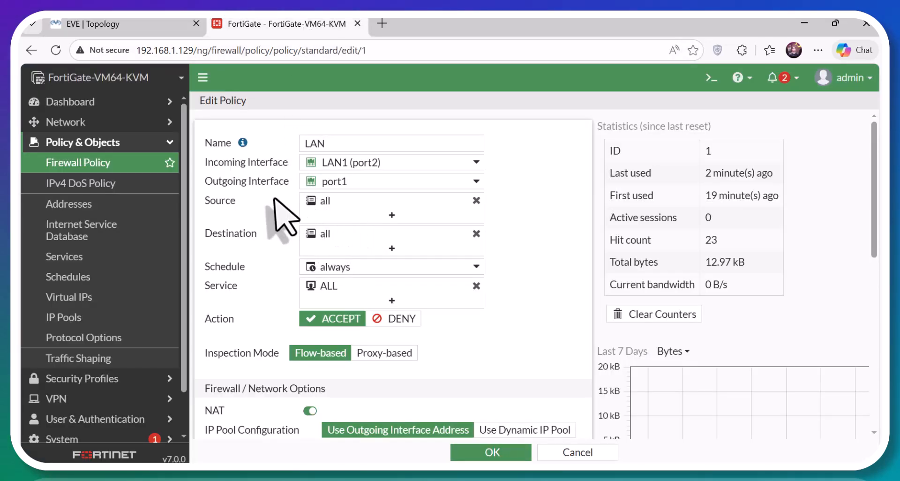
mouse_move(326, 201)
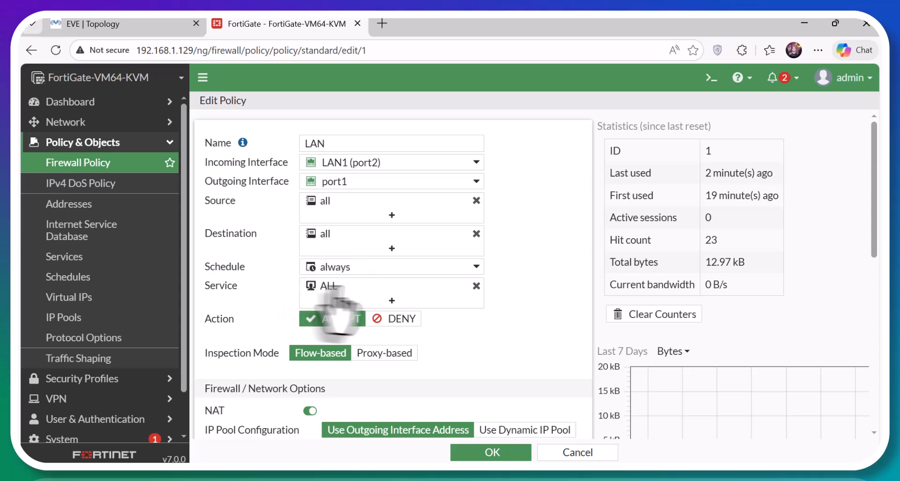
scroll(501, 357, down, 3)
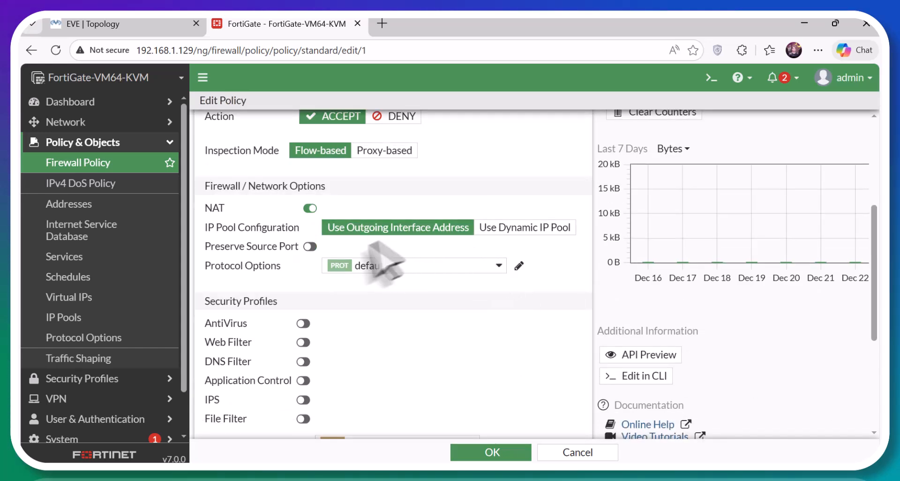
scroll(347, 319, up, 3)
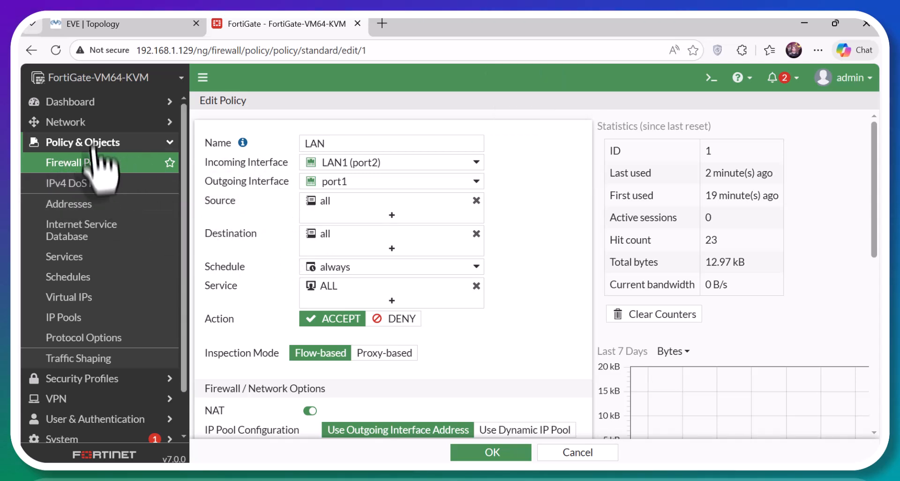
- Open the LAN2 (port3) to port1 policy, review its NAT, security profile and logging settings, and return to the policy list
click(91, 164)
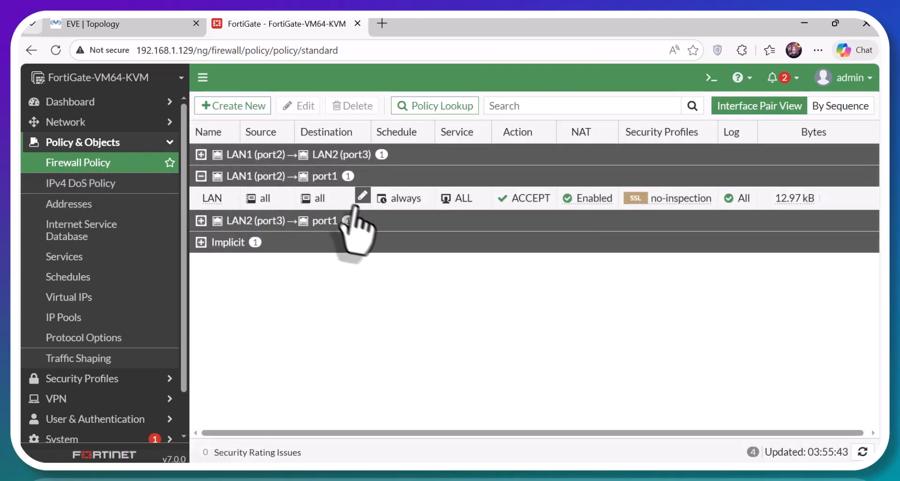
click(261, 220)
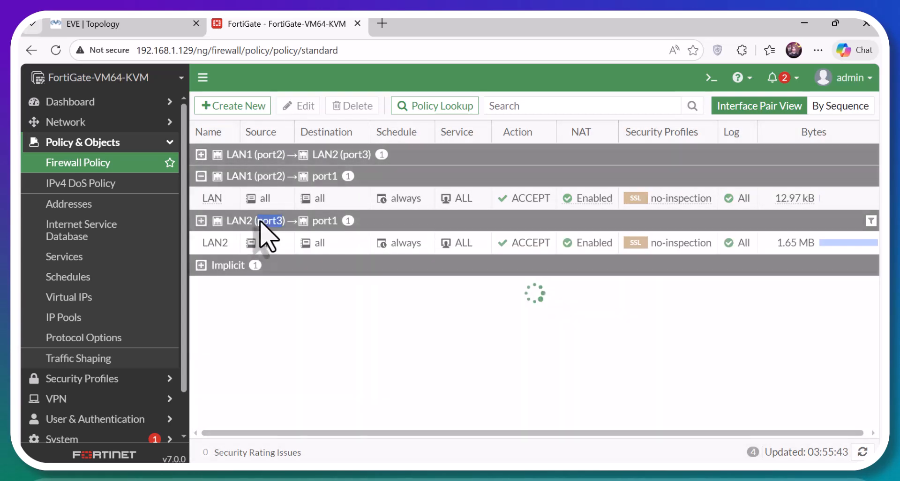
double_click(216, 245)
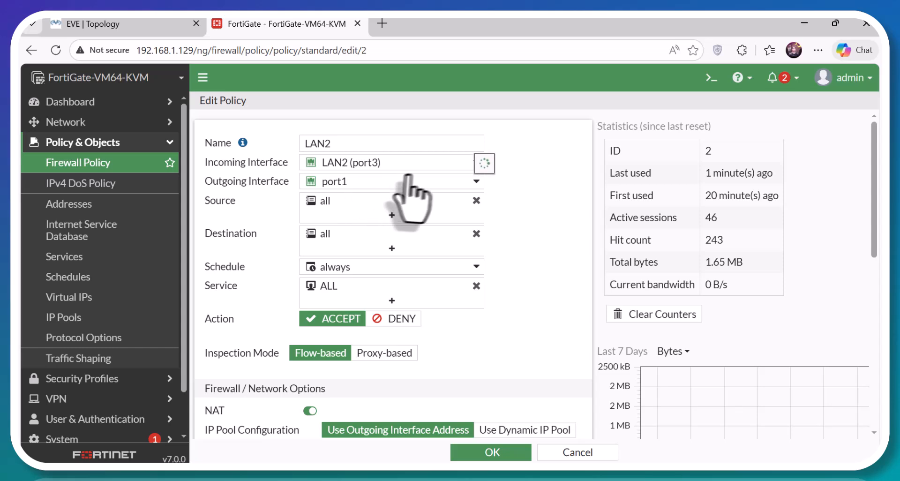
scroll(451, 293, down, 5)
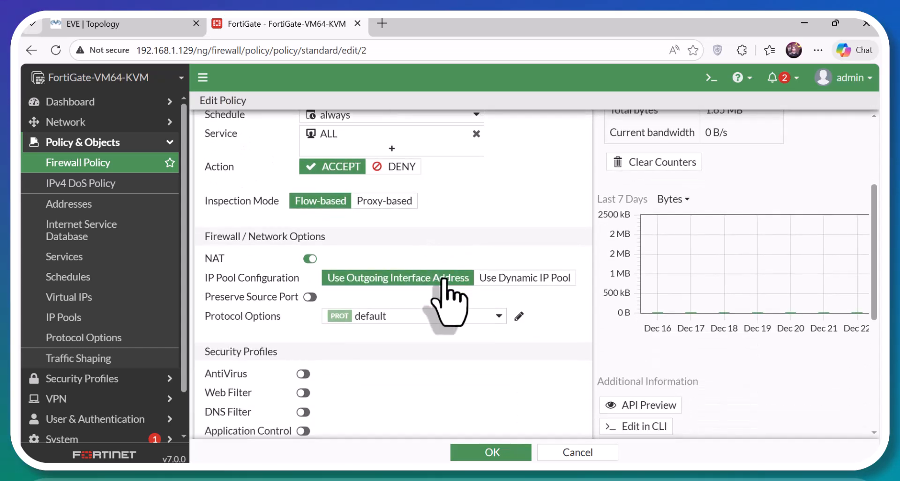
scroll(492, 322, down, 3)
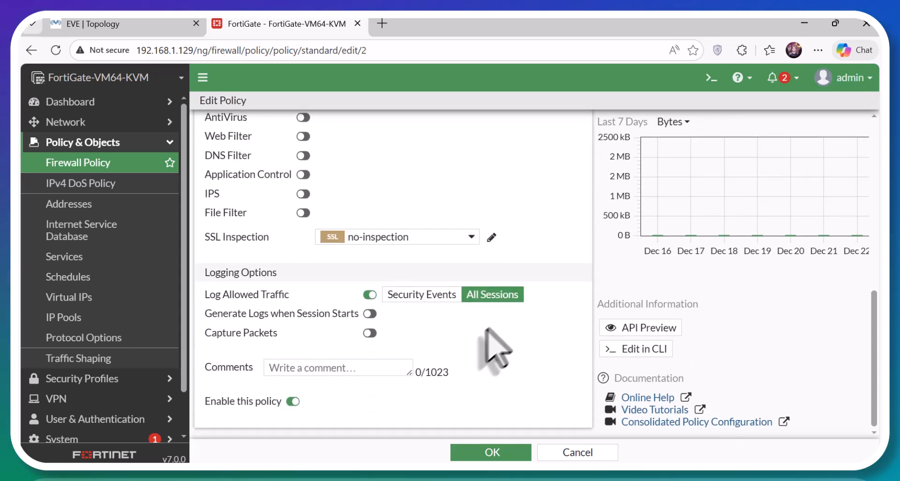
scroll(492, 341, up, 7)
click(70, 162)
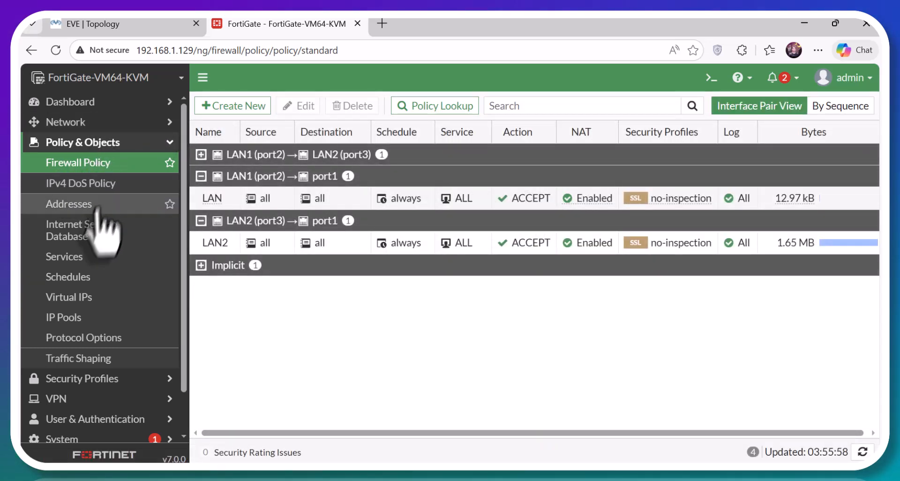
- Open the FortiGate's DNS settings and review the primary and secondary servers
click(66, 122)
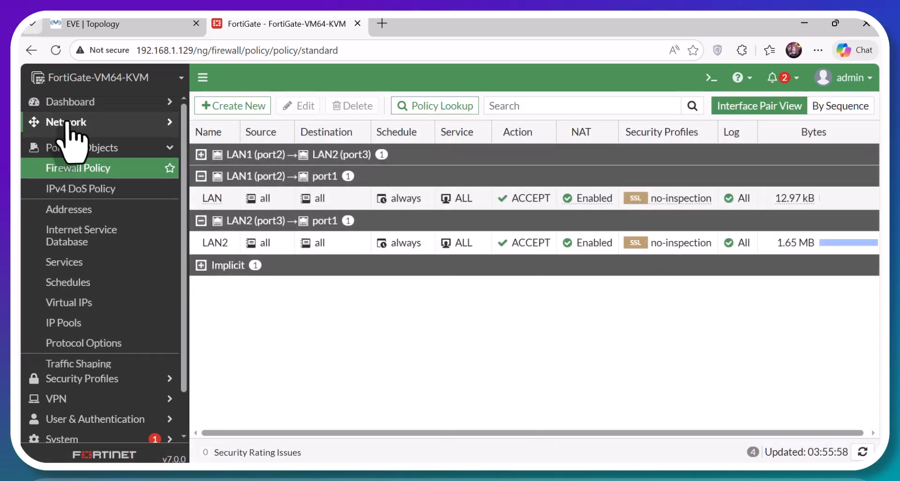
click(82, 163)
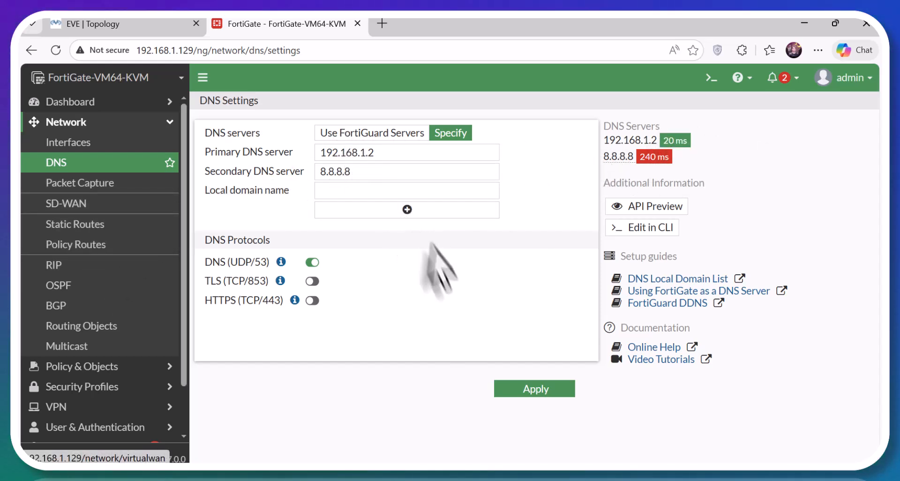
- Switch to the EVE topology and open the Win2 machine's console, allowing ultravnc_wrapper to launch
click(104, 25)
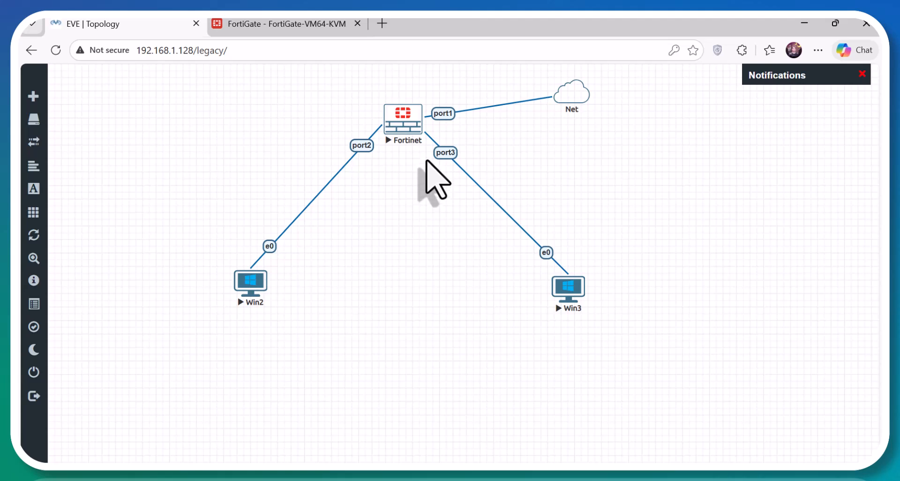
click(254, 286)
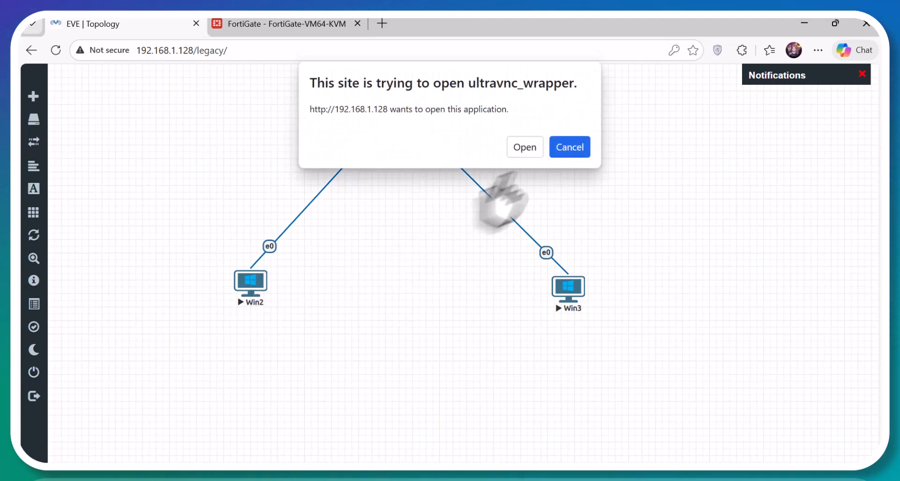
click(524, 147)
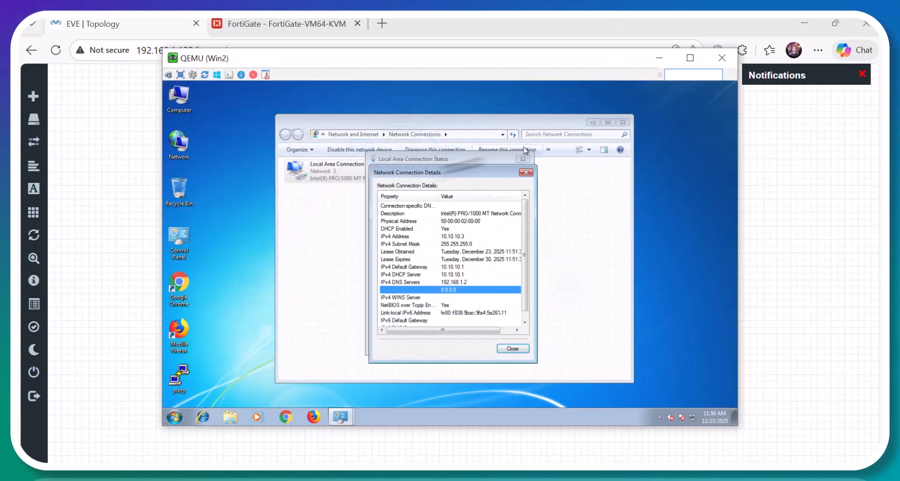
- Close Win2's network connection windows and load google.com in Google Chrome to test its internet access
click(508, 352)
click(506, 349)
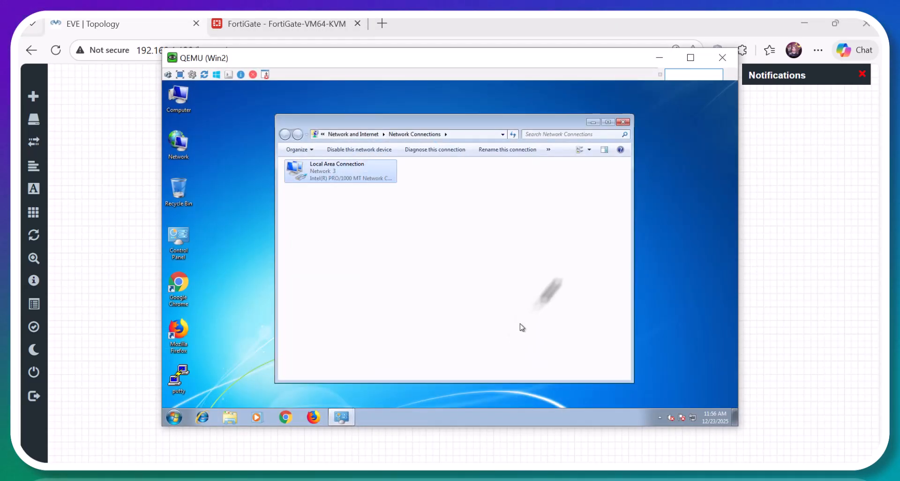
click(625, 122)
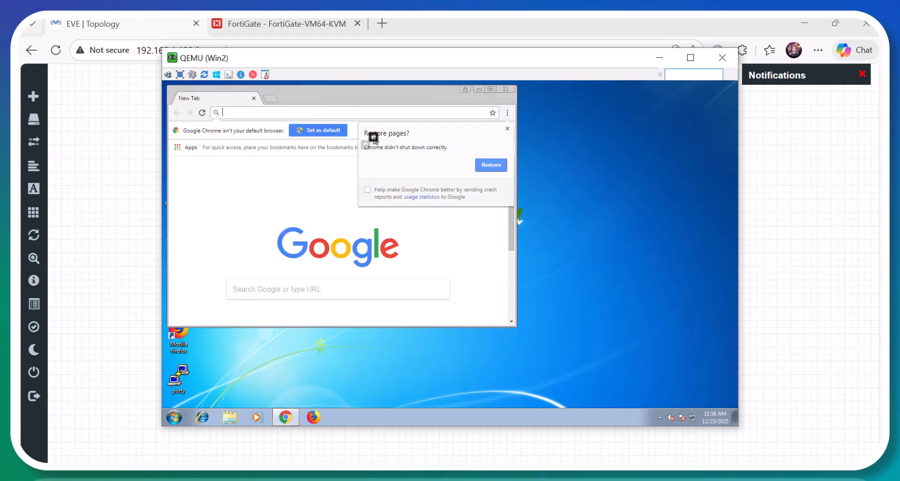
text(google.com)
key(Return)
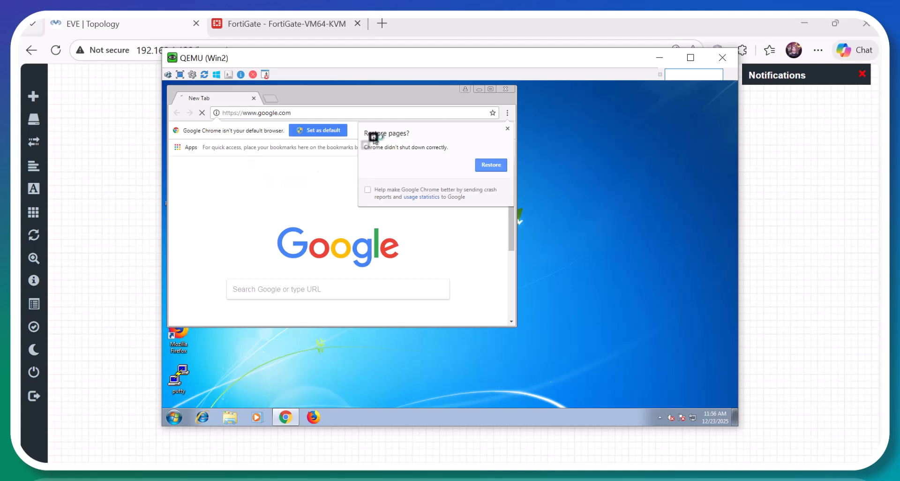